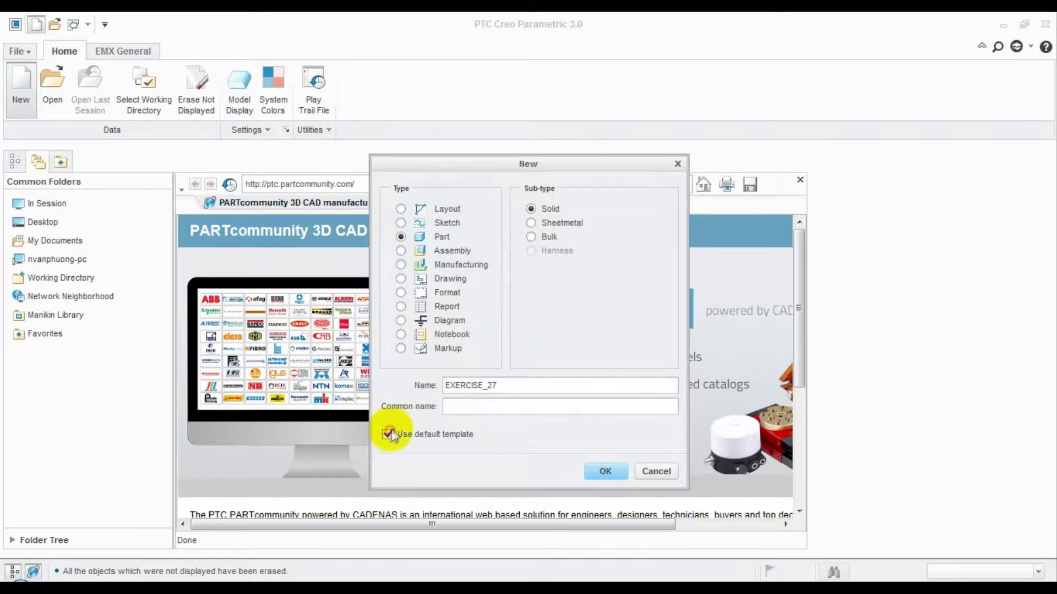
# Step: Create part EXERCISE_27 from the mmns_part_solid metric template instead of the default template
pyautogui.click(603, 472)
pyautogui.doubleClick(438, 256)
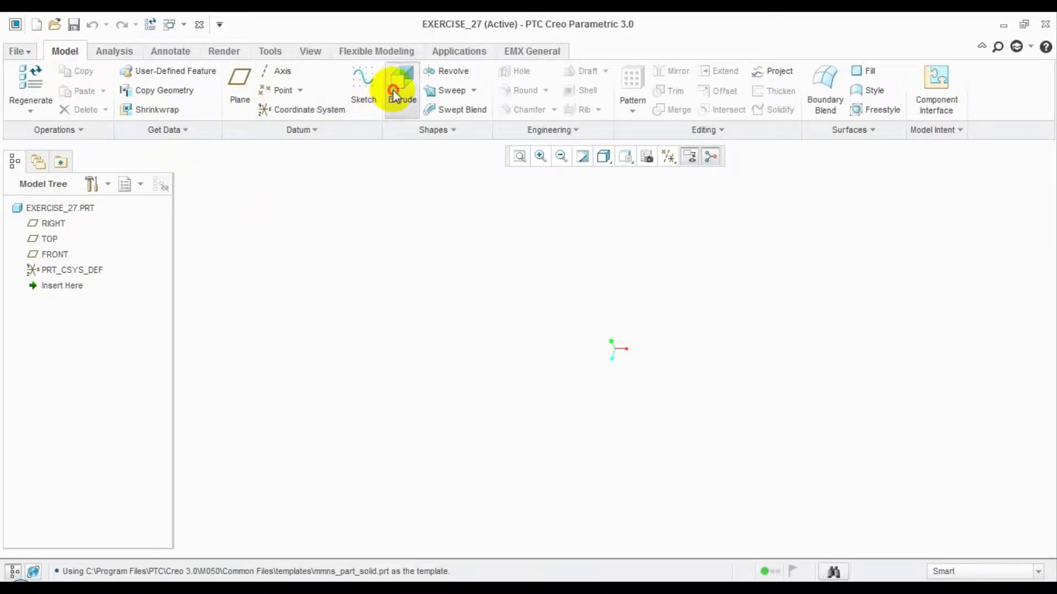
# Step: Start an extrusion on the RIGHT plane and sketch a vertical centerline with a half-T outline
pyautogui.click(396, 89)
pyautogui.click(53, 223)
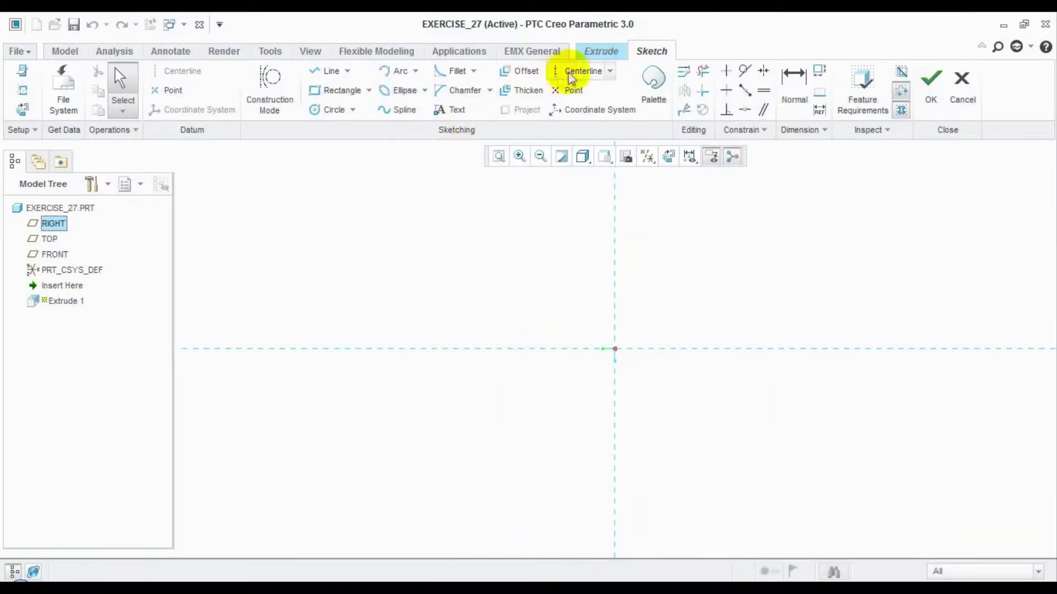
pyautogui.click(578, 71)
pyautogui.click(611, 264)
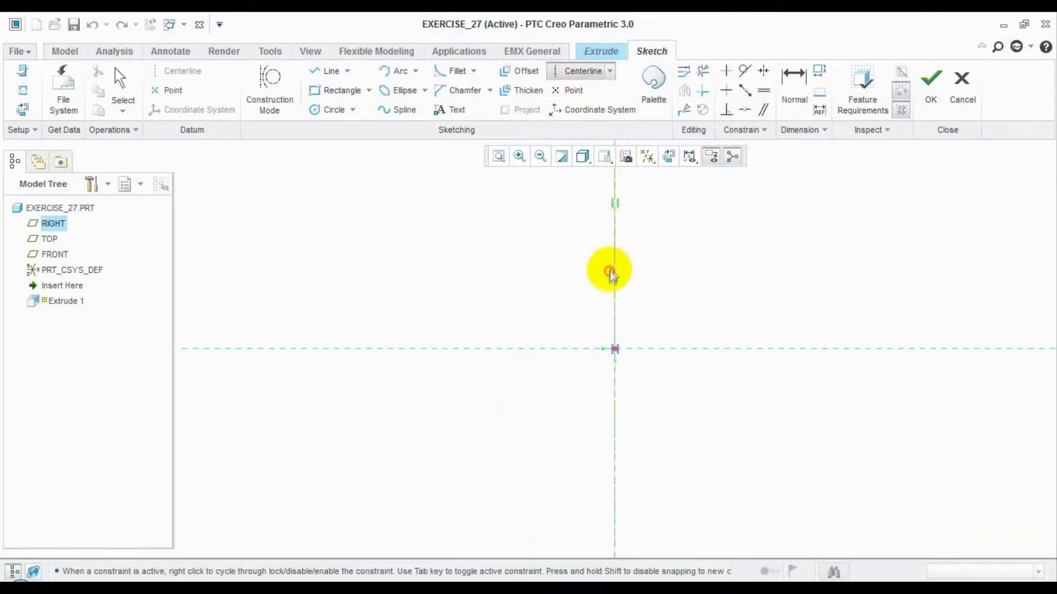
pyautogui.click(330, 71)
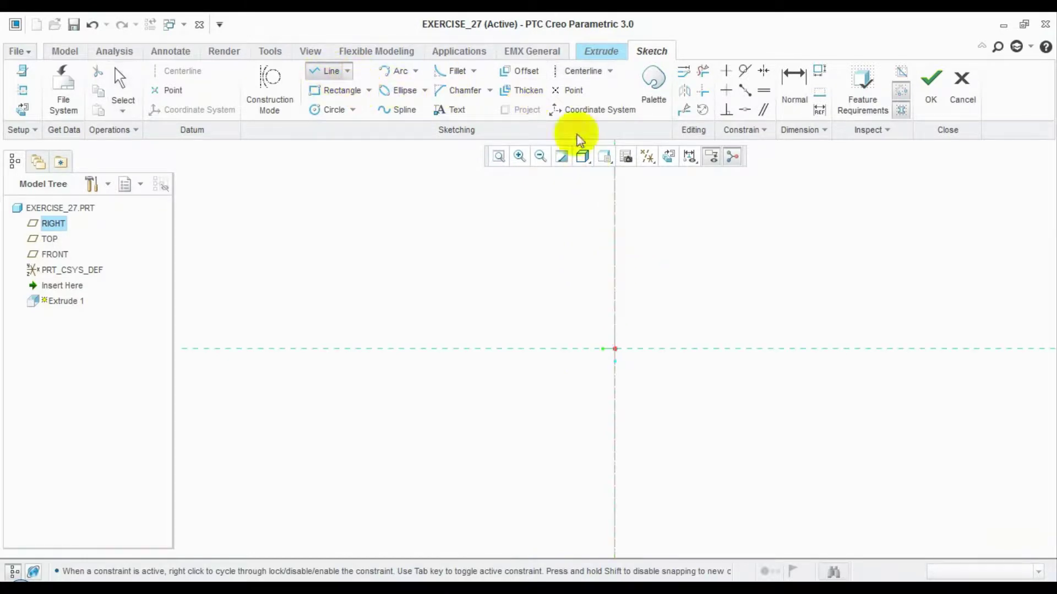
pyautogui.click(615, 191)
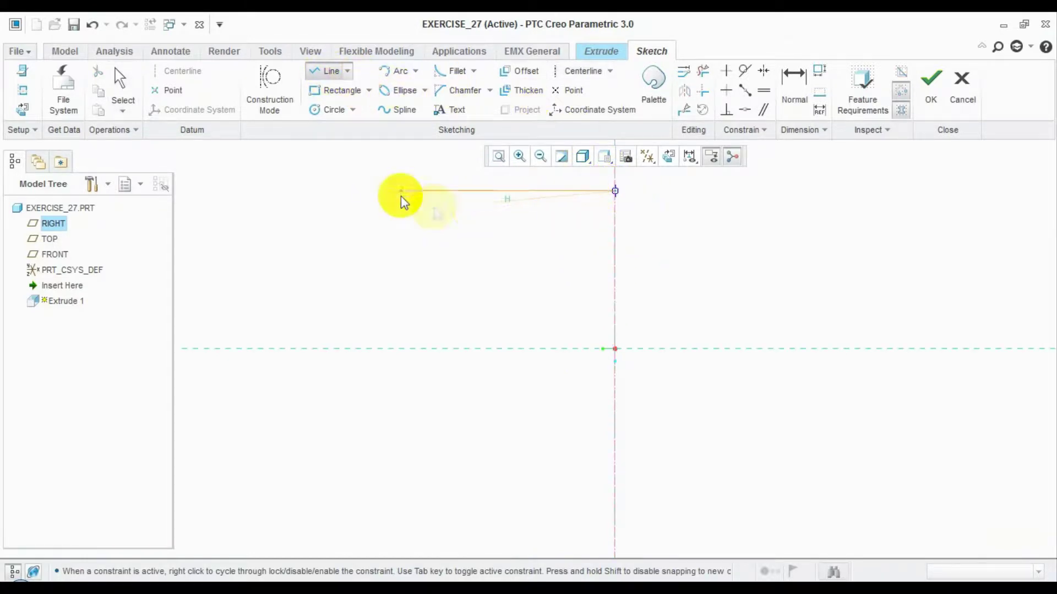
pyautogui.click(495, 230)
pyautogui.click(615, 349)
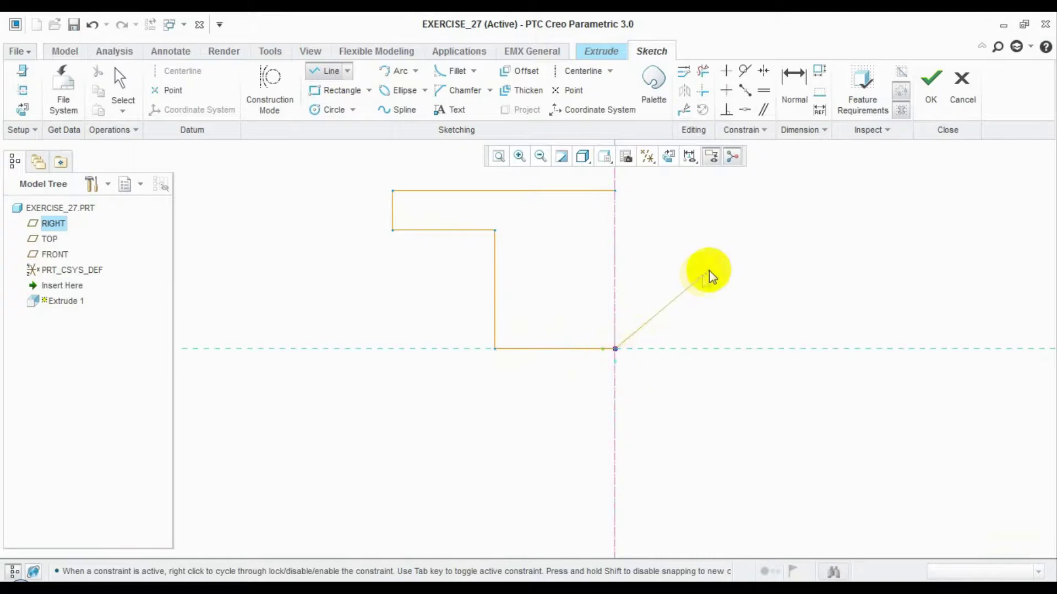
pyautogui.click(615, 190)
pyautogui.middleClick(745, 205)
# Step: Dimension the stem height, bar thickness and full top width, then select all dimensions
pyautogui.click(490, 278)
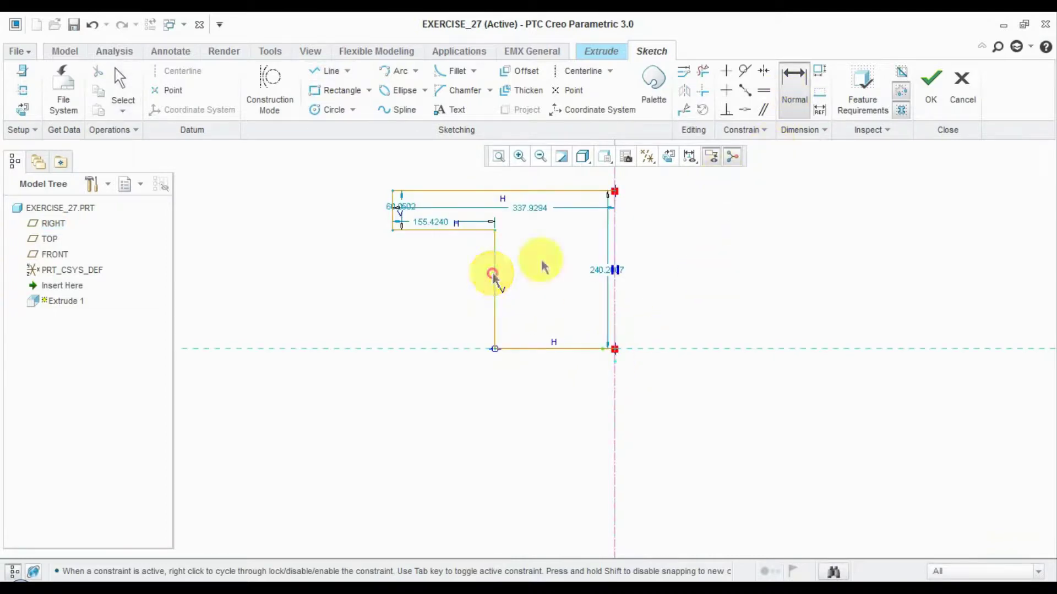
pyautogui.moveTo(495, 295); pyautogui.dragTo(456, 238)
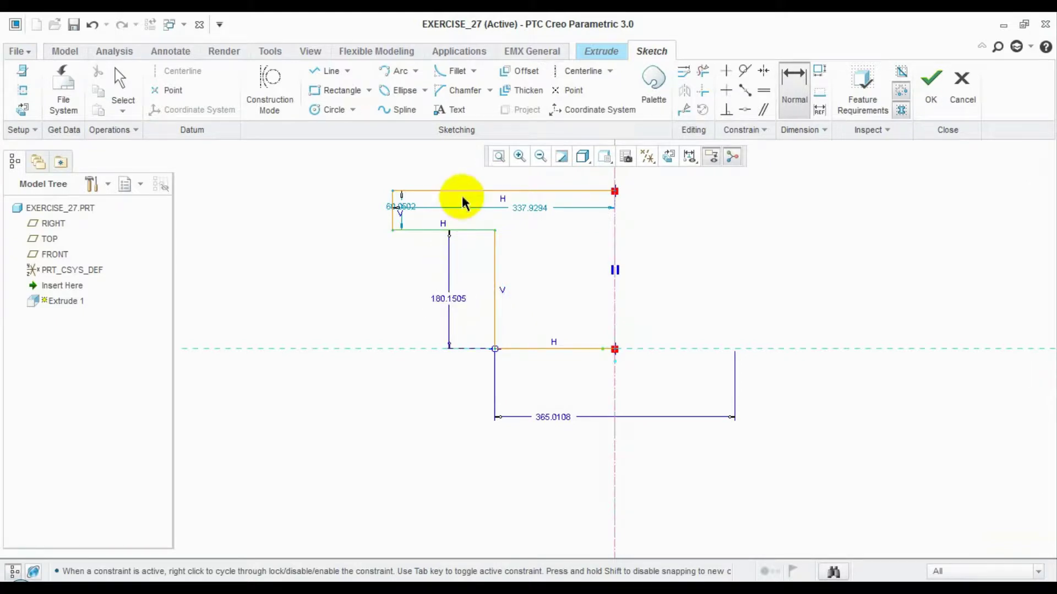
pyautogui.moveTo(433, 204)
pyautogui.mouseDown()
pyautogui.moveTo(376, 219)
pyautogui.moveTo(394, 213)
pyautogui.mouseUp()
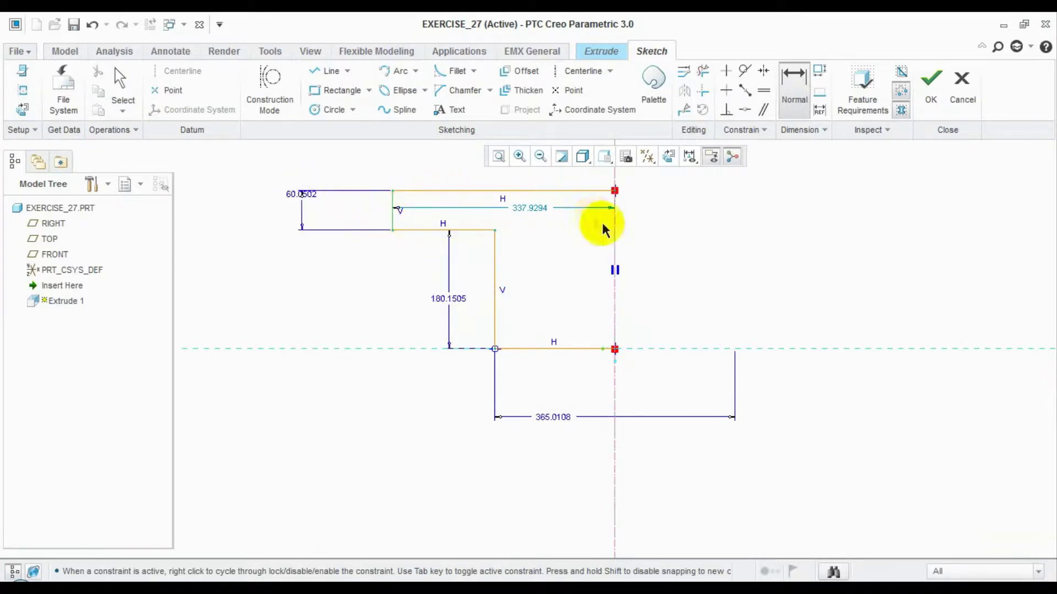
pyautogui.click(396, 208)
pyautogui.middleClick(439, 162)
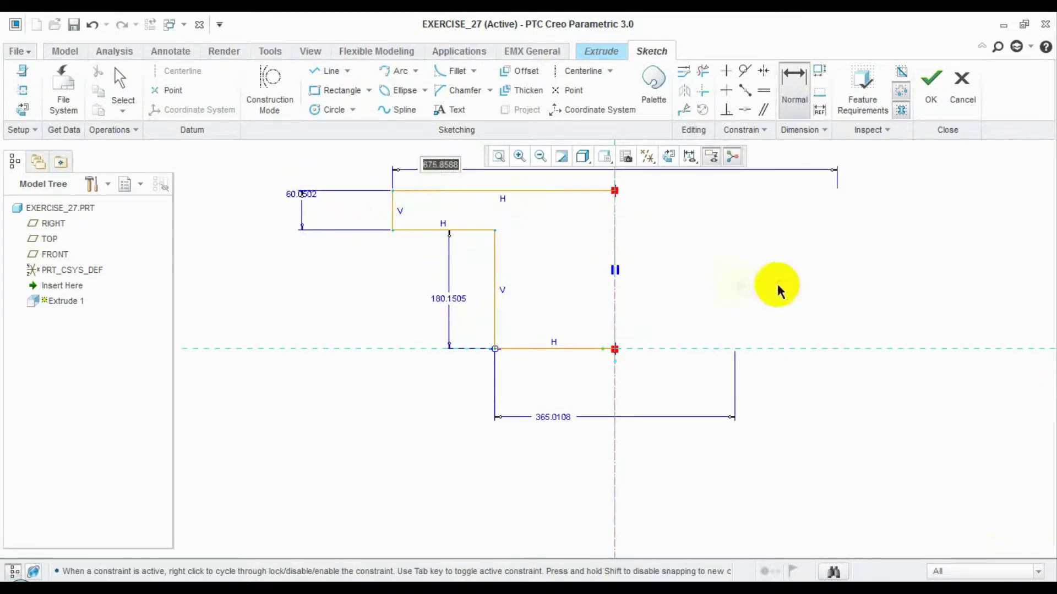
pyautogui.scroll(3, 788, 287)
pyautogui.keyDown('shift'); pyautogui.moveTo(809, 283); pyautogui.dragTo(760, 334, button='middle'); pyautogui.keyUp('shift')
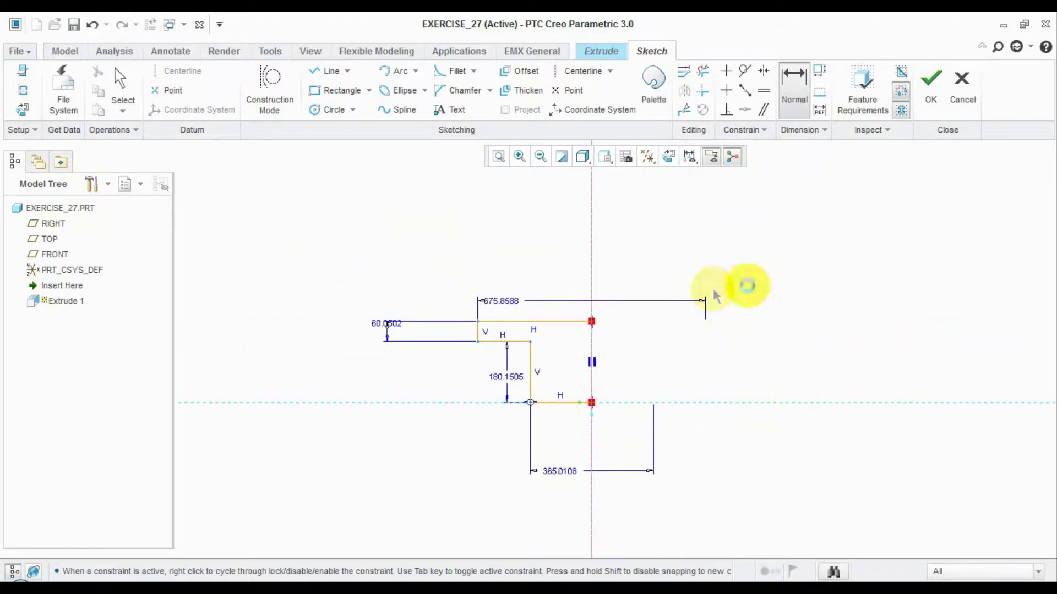
pyautogui.moveTo(259, 189)
pyautogui.mouseDown()
pyautogui.moveTo(436, 270)
pyautogui.moveTo(649, 410)
pyautogui.mouseUp()
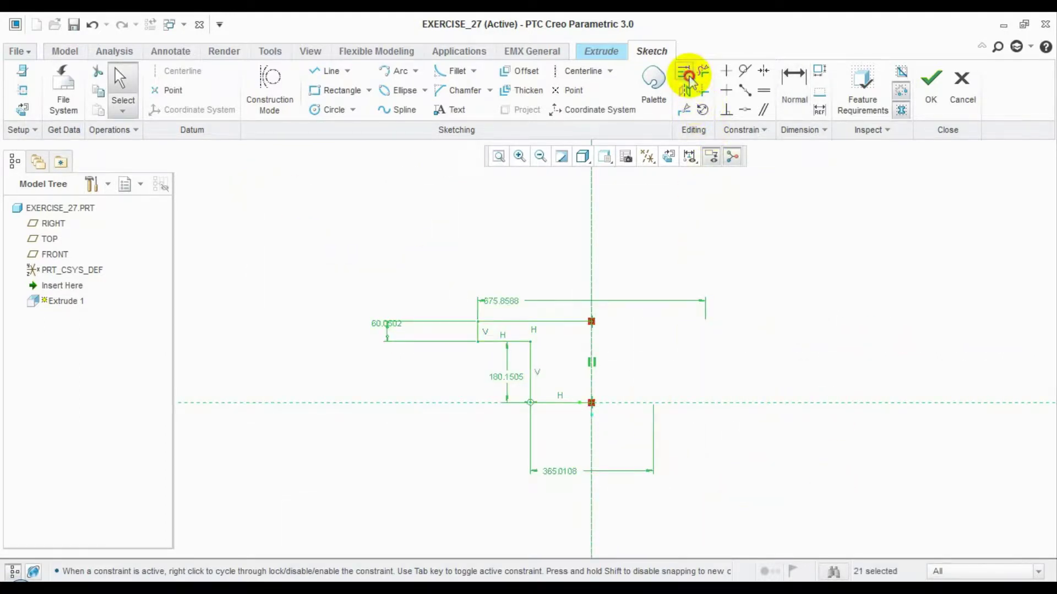
# Step: Set the sketch dimensions to 50 stem width, 194 stem height, 50 bar thickness and 300 width
pyautogui.click(683, 70)
pyautogui.click(848, 346)
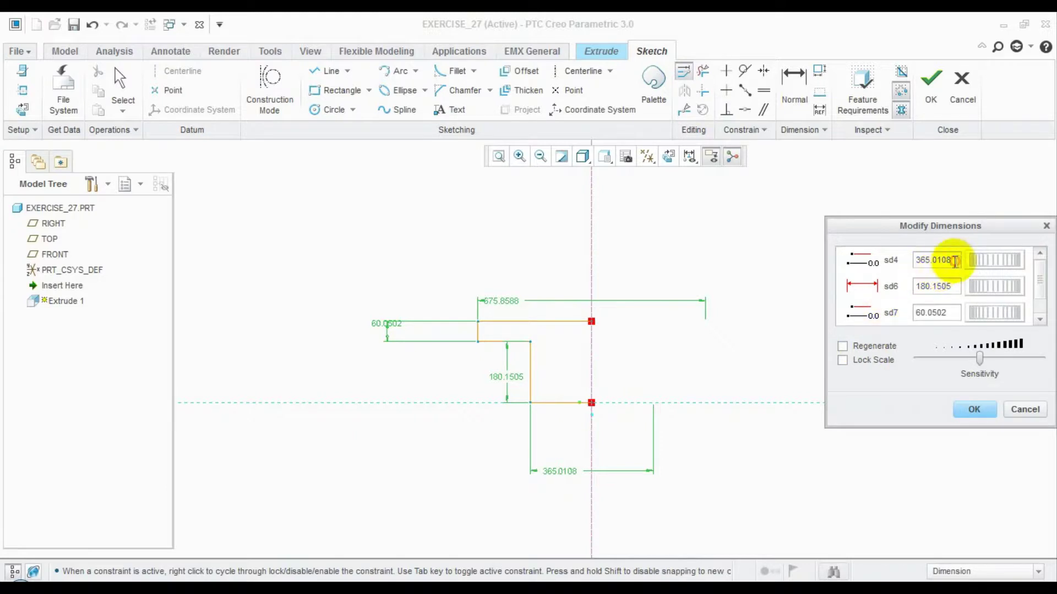
pyautogui.write('50')
pyautogui.press('Return')
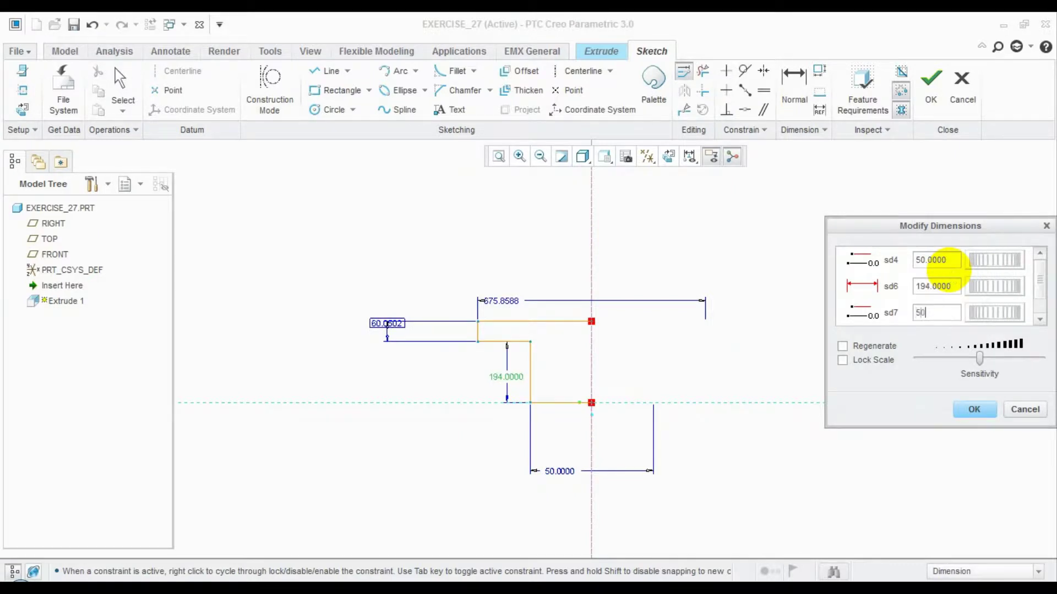
pyautogui.press('Return')
pyautogui.write('00')
pyautogui.press('Return')
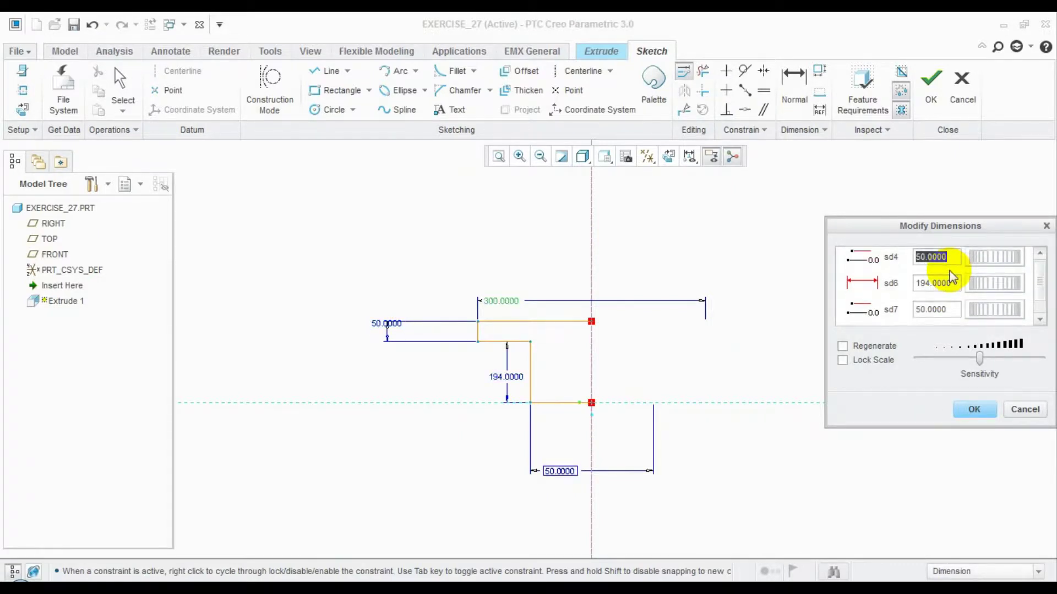
pyautogui.click(972, 409)
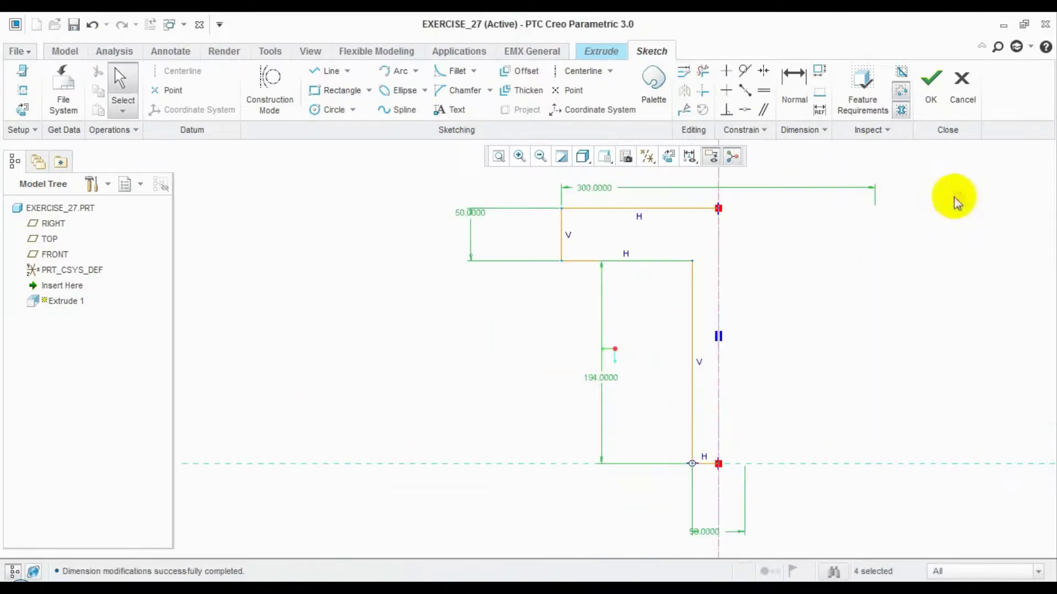
# Step: Mirror the half-T profile about the centerline into a full T
pyautogui.moveTo(460, 165); pyautogui.dragTo(802, 504)
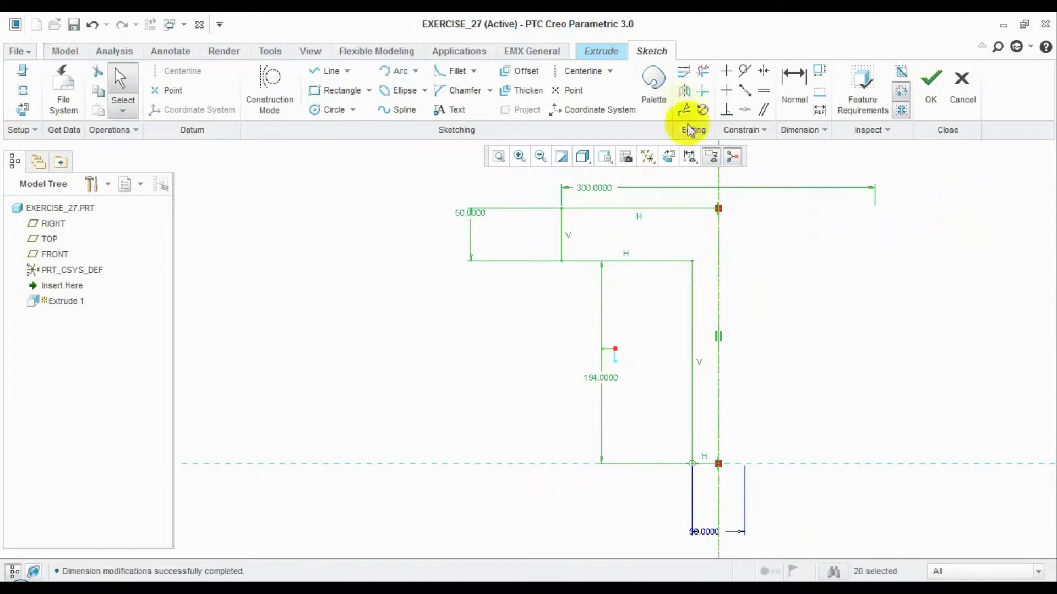
pyautogui.click(685, 91)
pyautogui.click(717, 193)
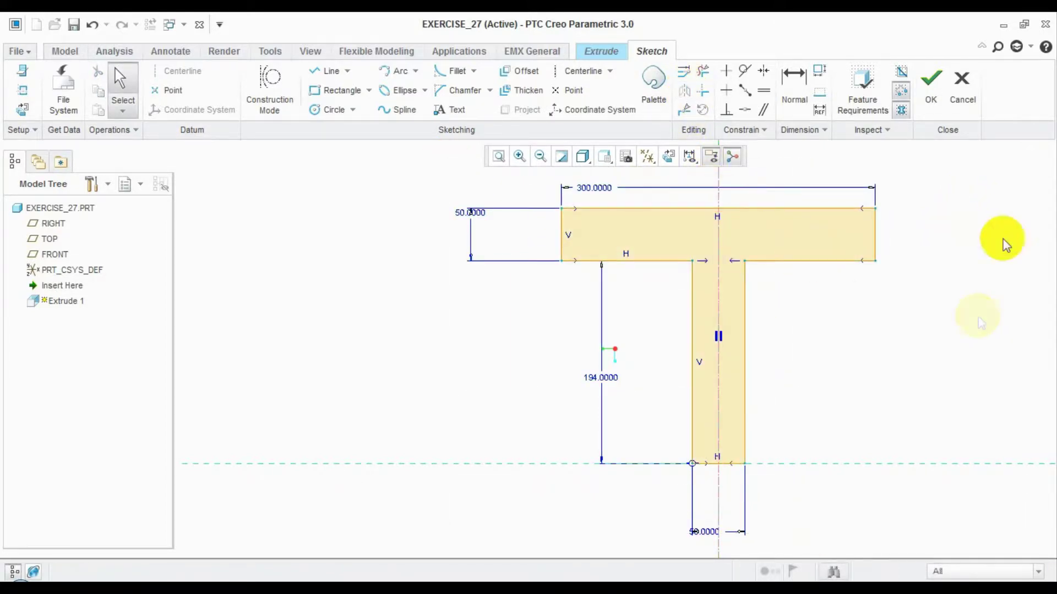
# Step: Extrude the T section 126 deep, symmetric about the sketch plane
pyautogui.click(931, 103)
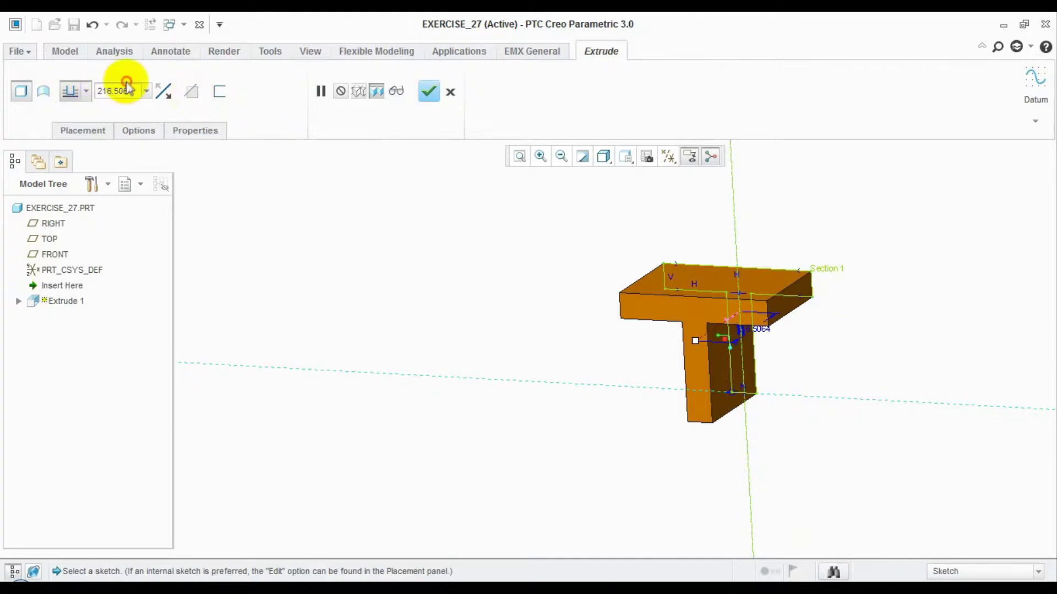
pyautogui.write('6')
pyautogui.press('Return')
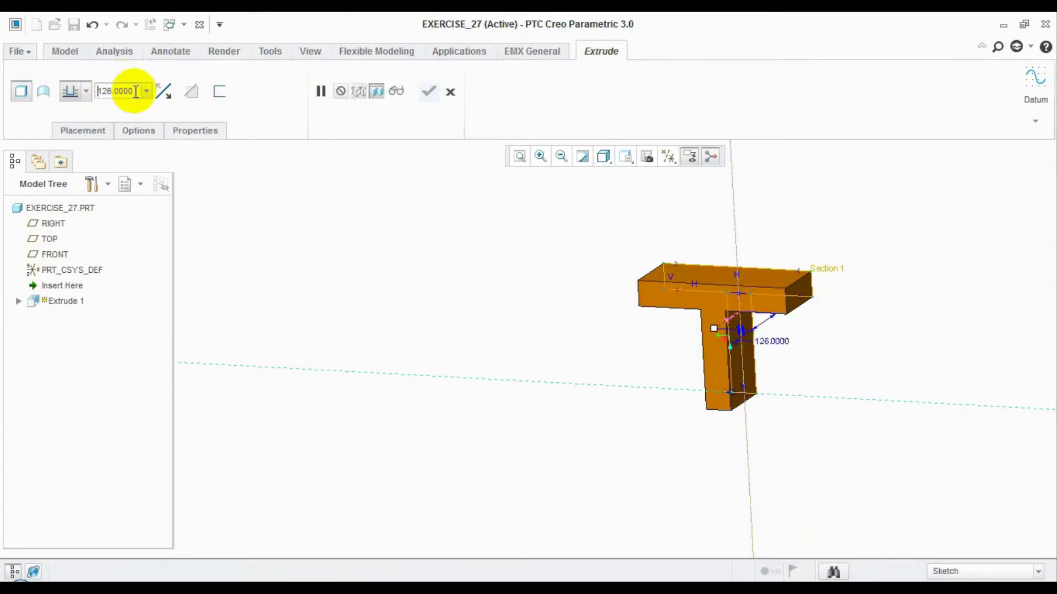
pyautogui.click(77, 136)
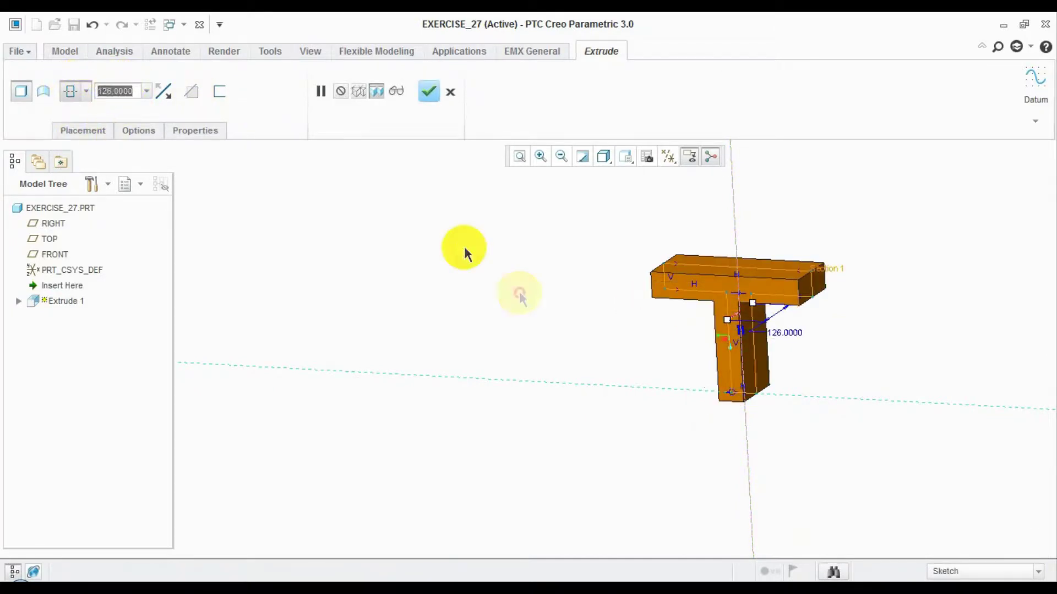
pyautogui.click(428, 94)
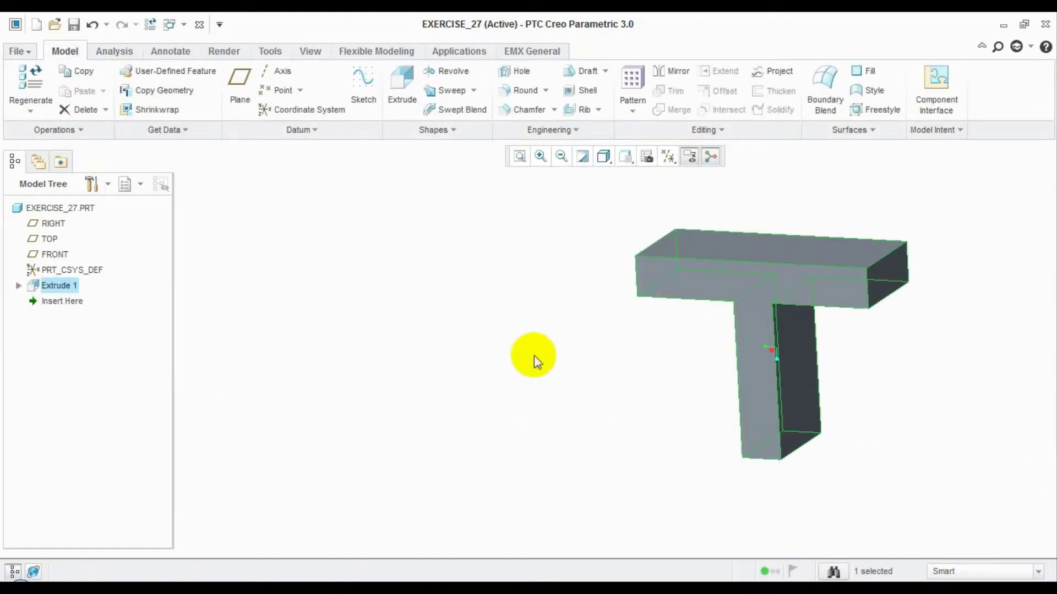
# Step: Start a second extrusion sketched on the part's end face
pyautogui.click(389, 354)
pyautogui.moveTo(431, 347); pyautogui.dragTo(686, 349, button='middle')
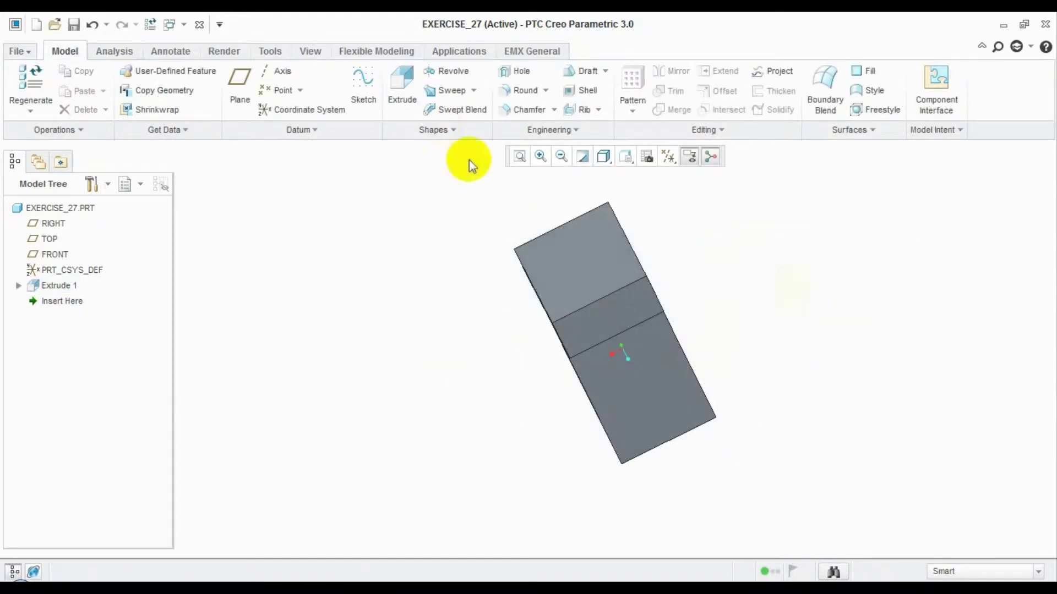
pyautogui.click(401, 82)
pyautogui.click(654, 369)
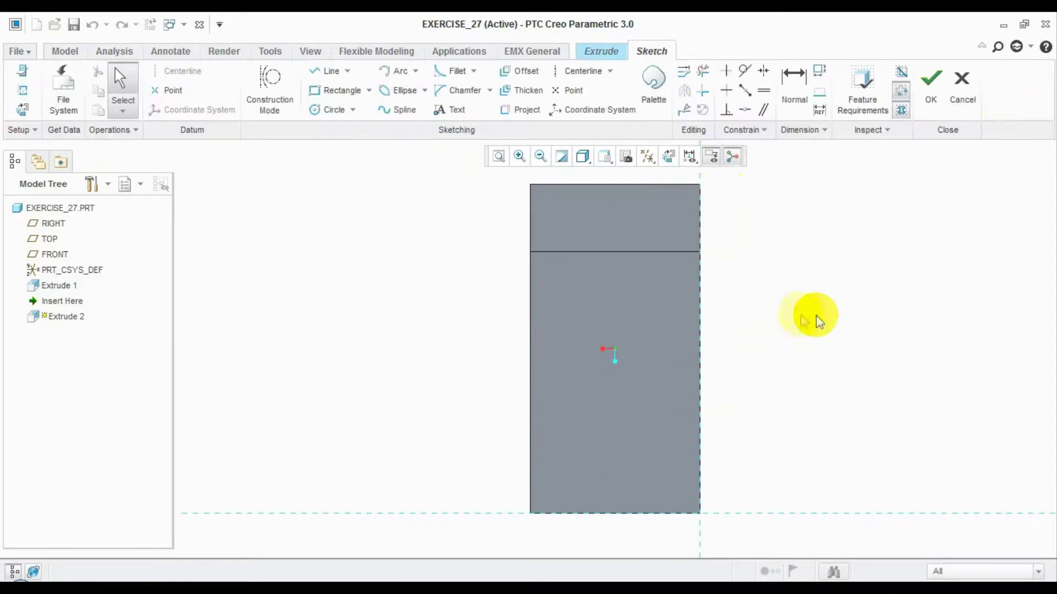
# Step: Abandon the end-face sketch and turn on datum plane display
pyautogui.click(973, 113)
pyautogui.click(593, 329)
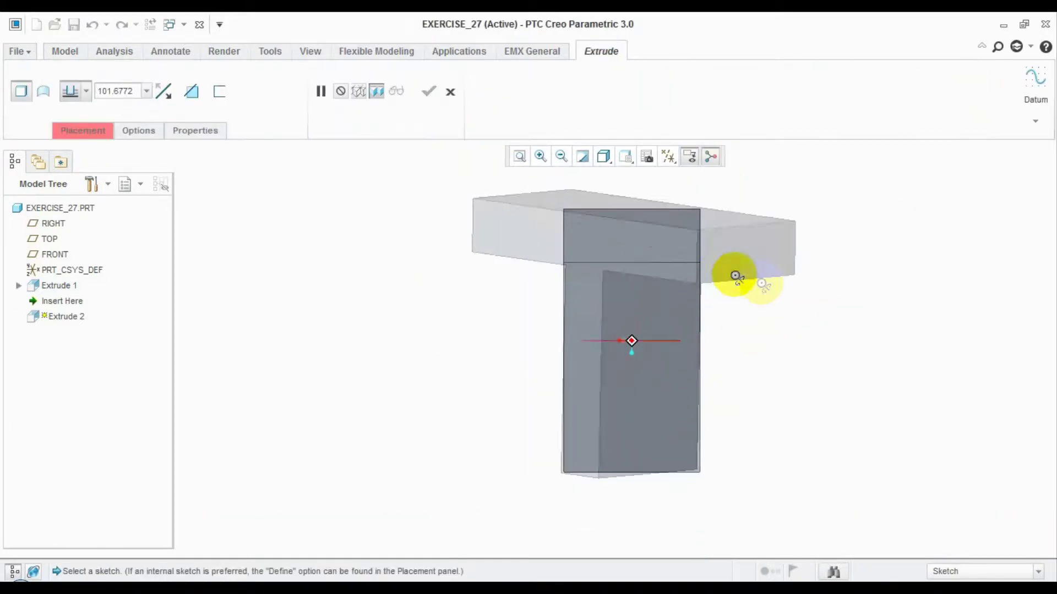
pyautogui.click(668, 156)
pyautogui.click(705, 243)
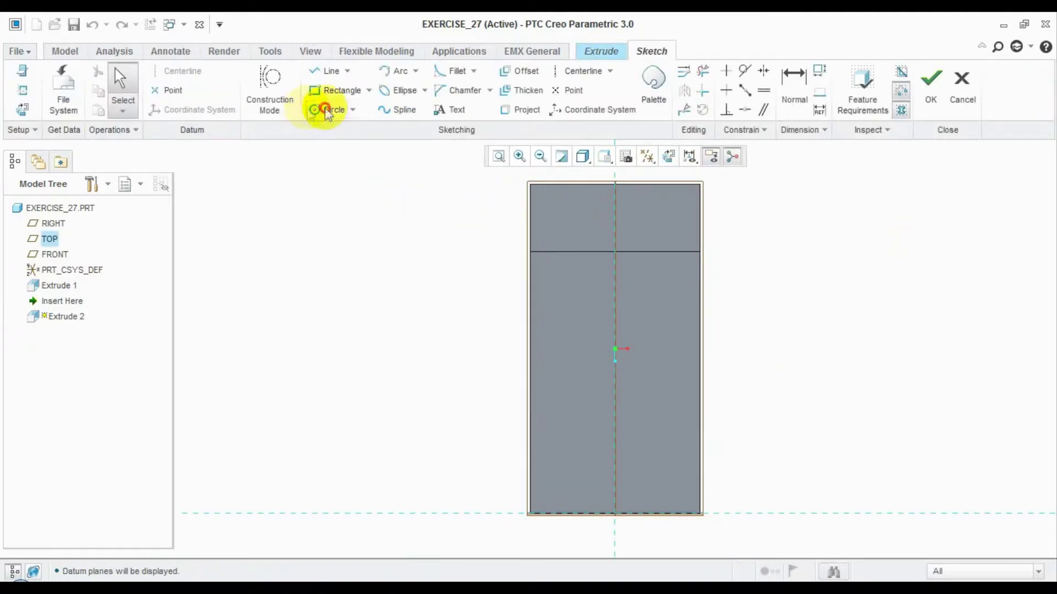
# Step: Sketch a 125-diameter circle centred on the stem's bottom edge
pyautogui.click(325, 110)
pyautogui.click(615, 513)
pyautogui.click(552, 424)
pyautogui.middleClick(590, 410)
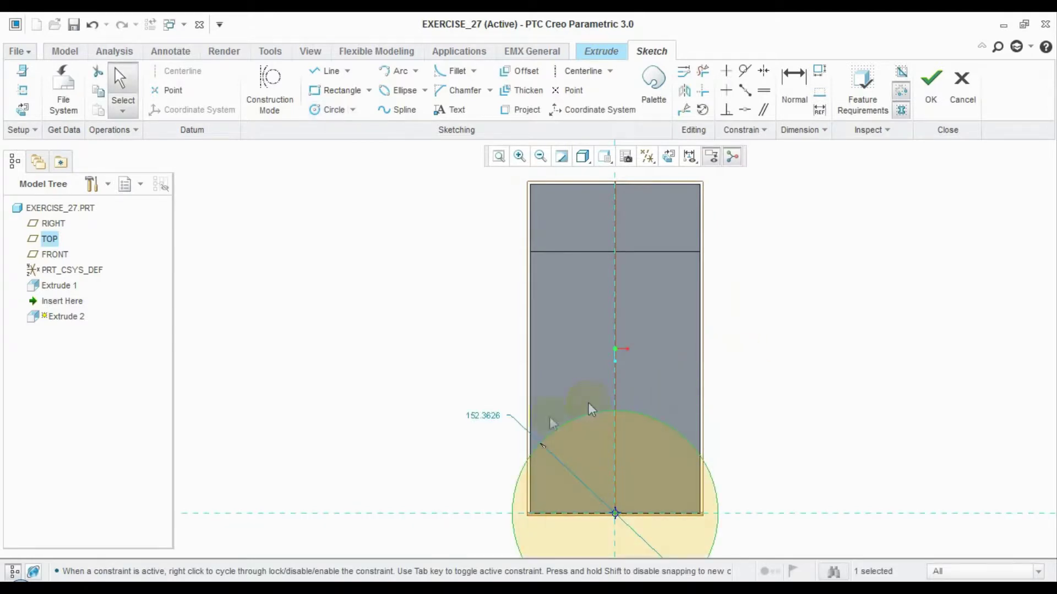
pyautogui.write('125')
pyautogui.press('Return')
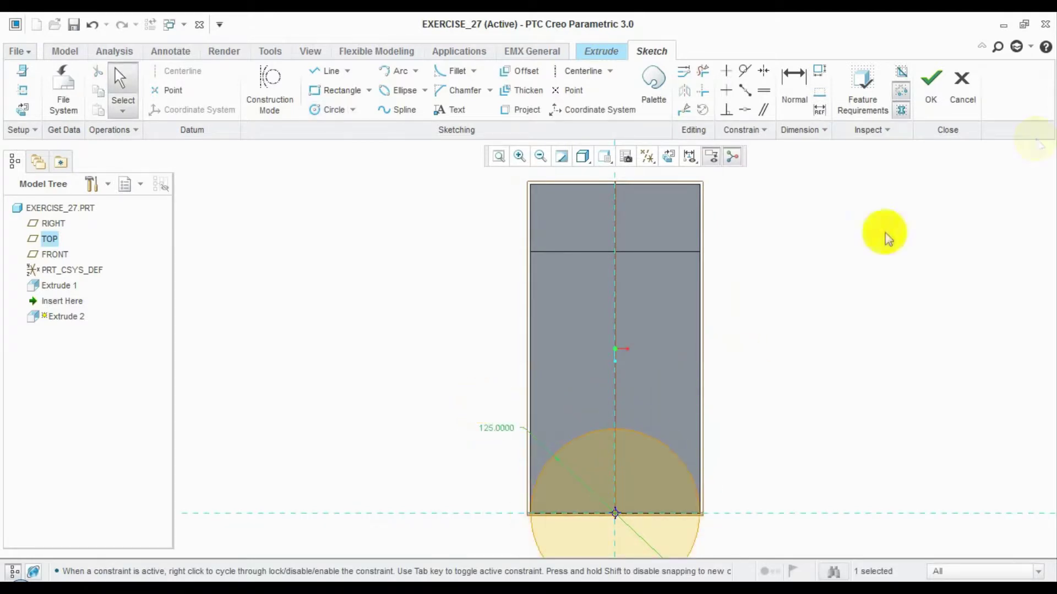
pyautogui.click(934, 102)
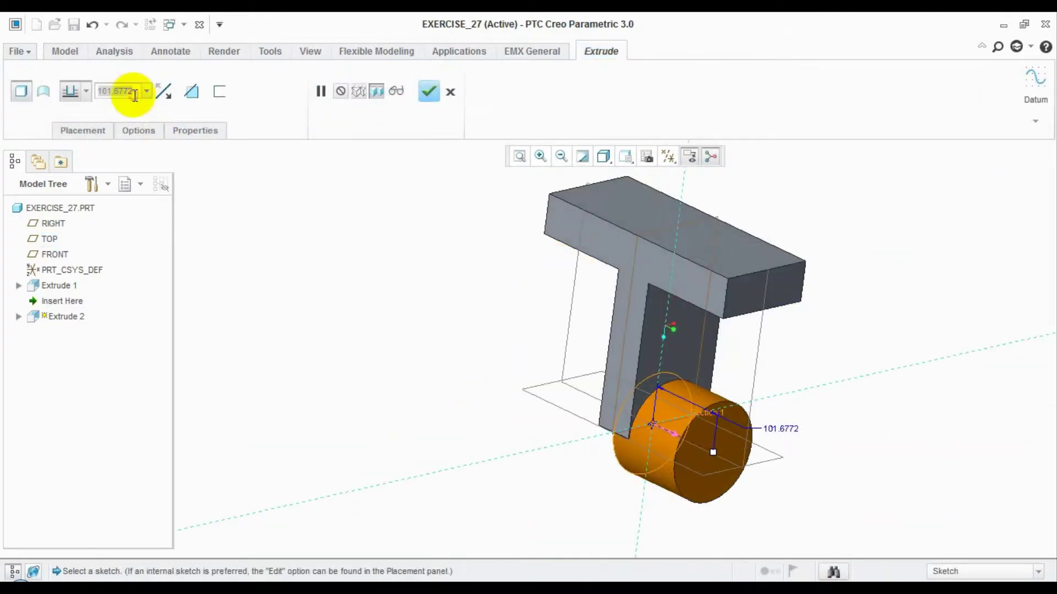
pyautogui.write('125.0000')
# Step: Extrude the cylinder 125 deep, symmetric to both sides
pyautogui.press('Return')
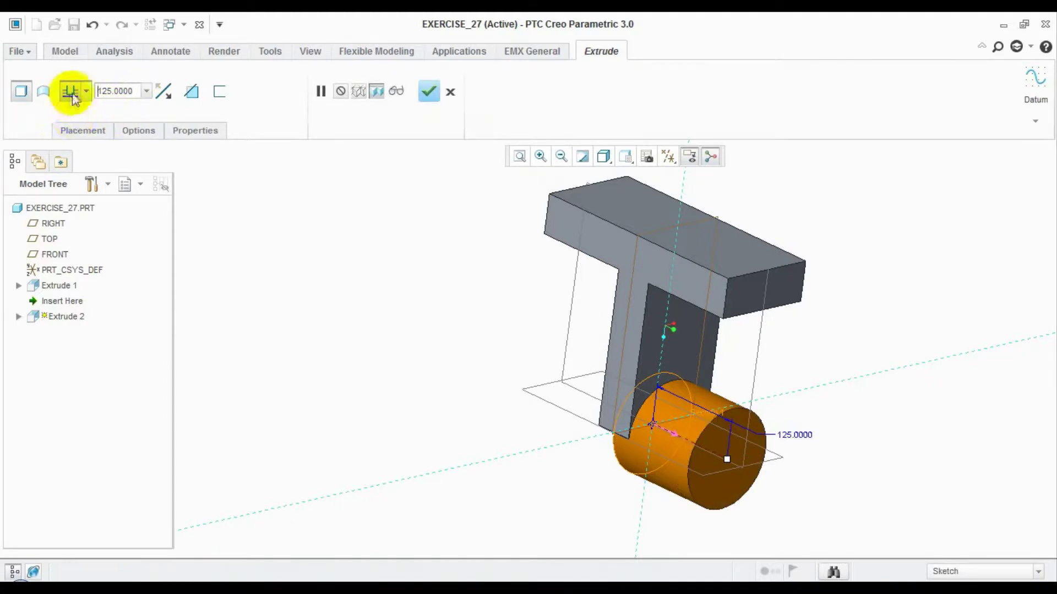
pyautogui.click(74, 98)
pyautogui.click(71, 129)
pyautogui.click(428, 91)
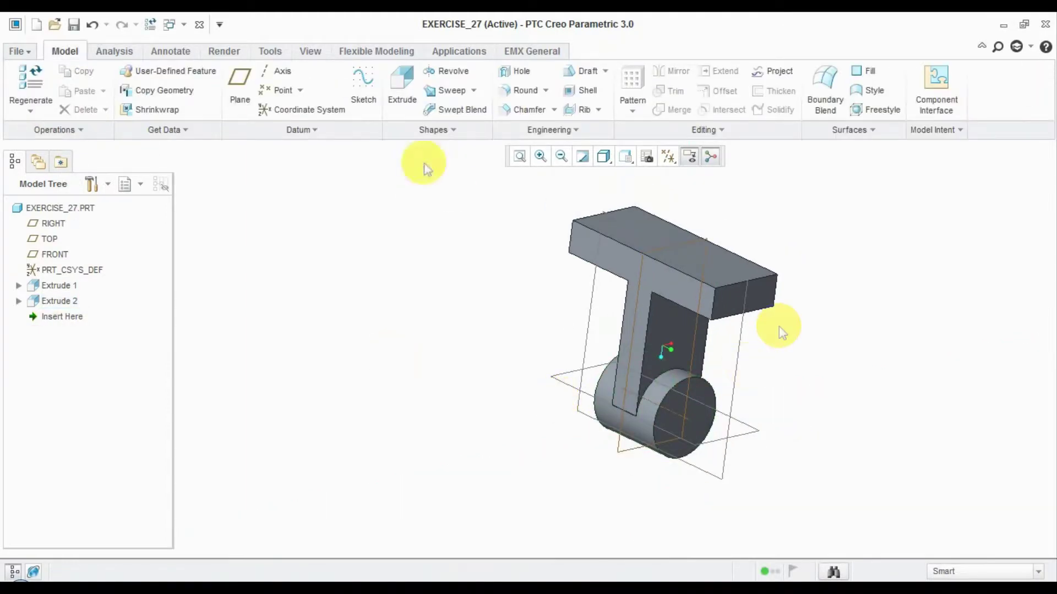
# Step: Cut a 38-diameter hole into the cylinder's end face
pyautogui.click(507, 72)
pyautogui.scroll(2, 697, 439)
pyautogui.scroll(2, 678, 434)
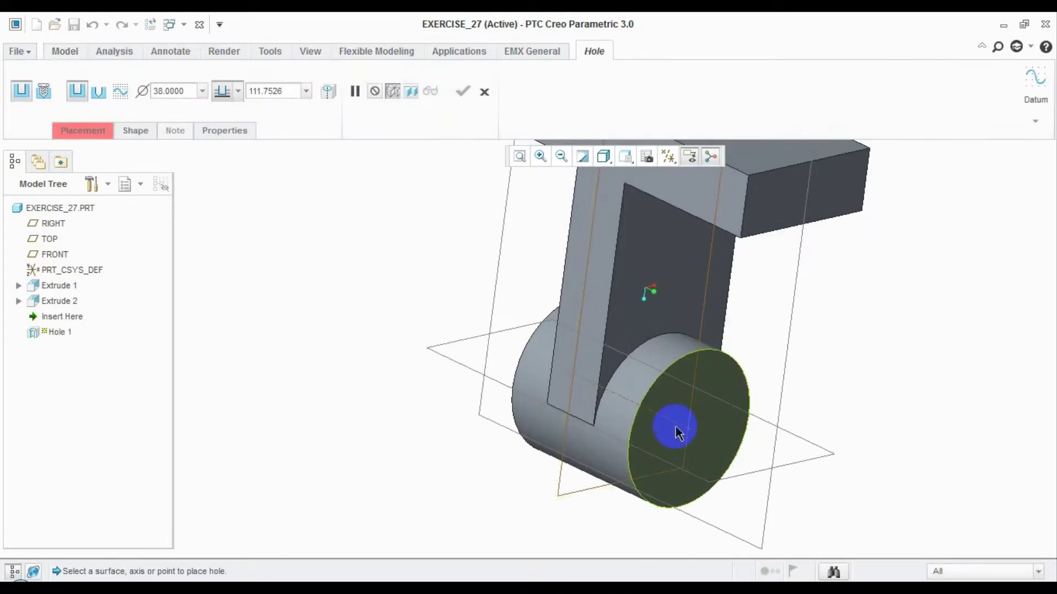
pyautogui.click(676, 430)
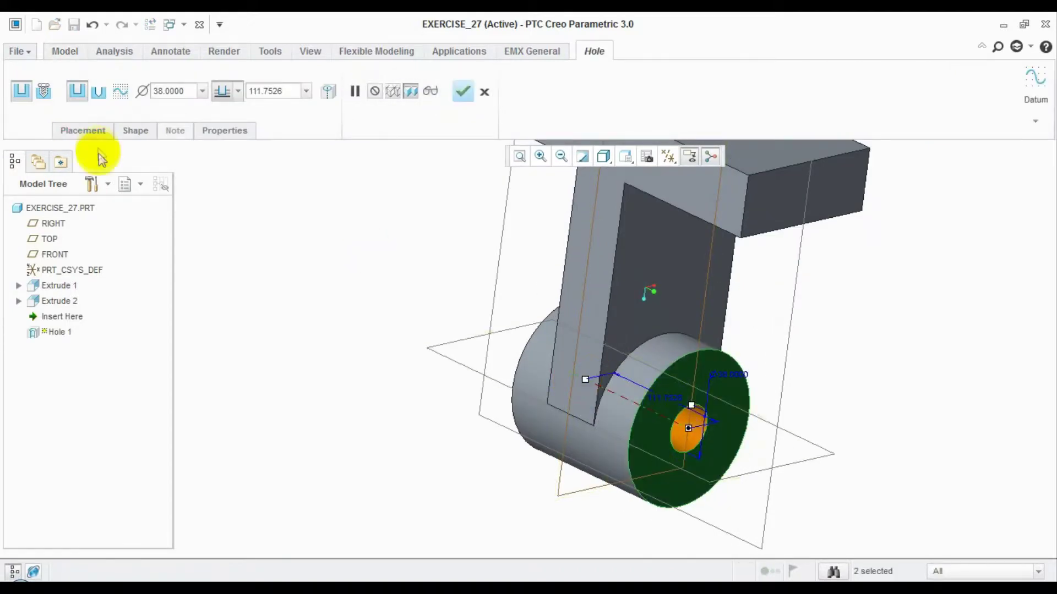
pyautogui.click(237, 91)
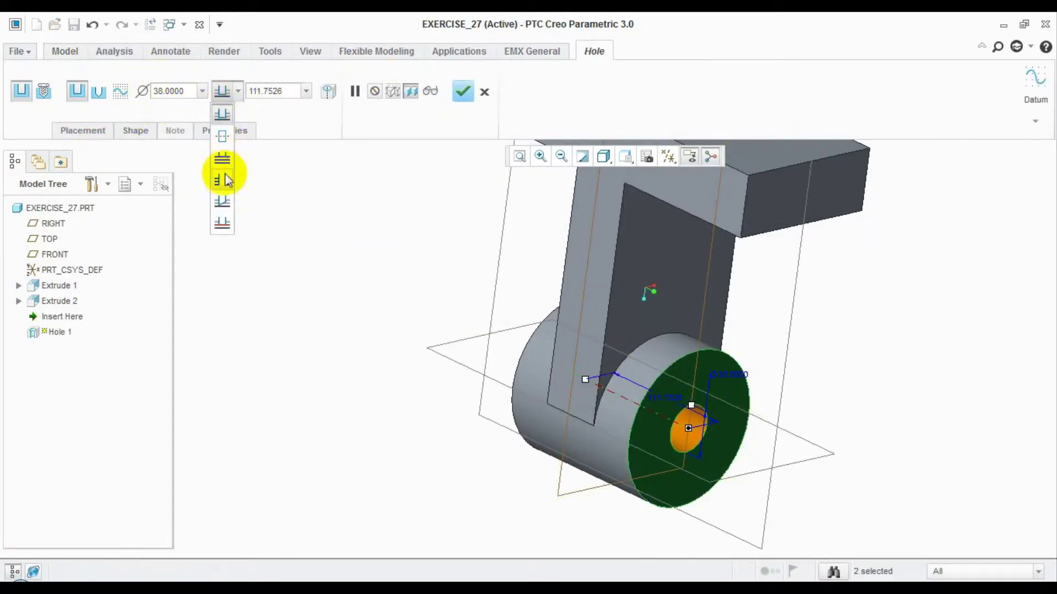
pyautogui.click(225, 180)
pyautogui.click(463, 92)
pyautogui.click(405, 77)
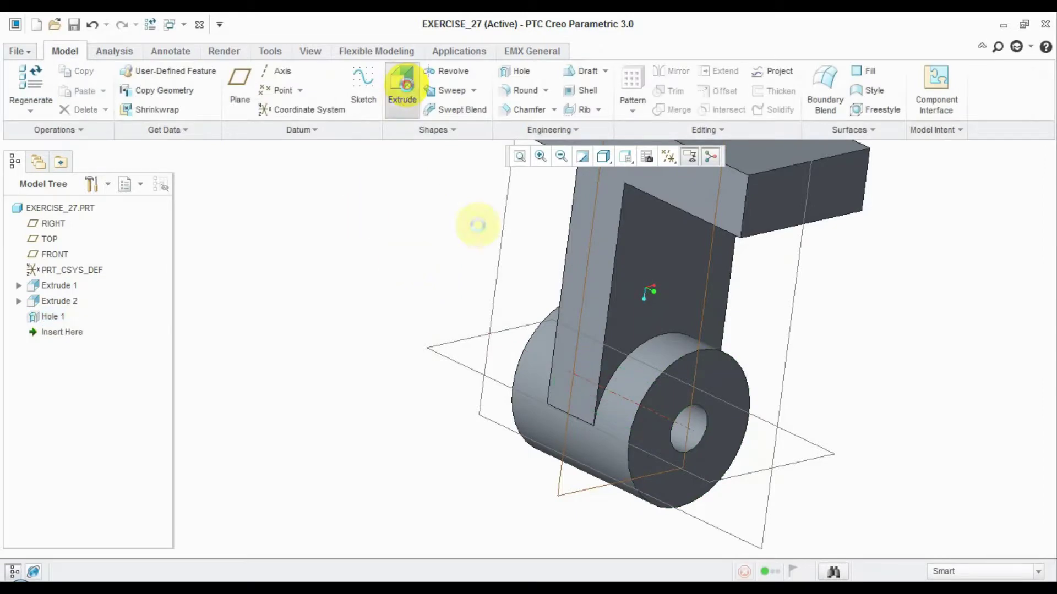
# Step: Sketch a circle concentric with the hole on the cylinder's end face
pyautogui.click(708, 386)
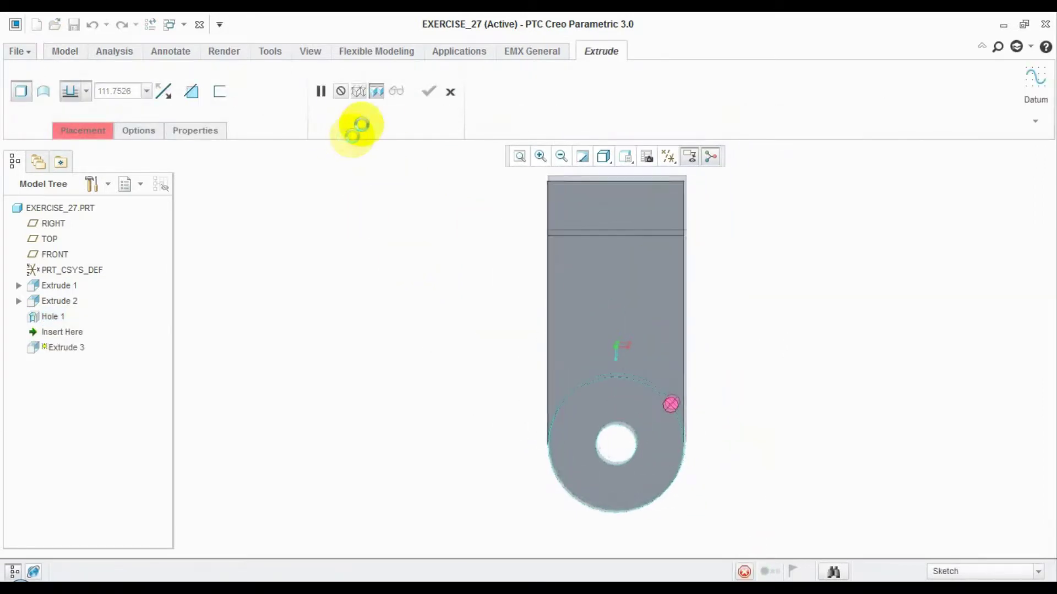
pyautogui.click(353, 109)
pyautogui.click(352, 143)
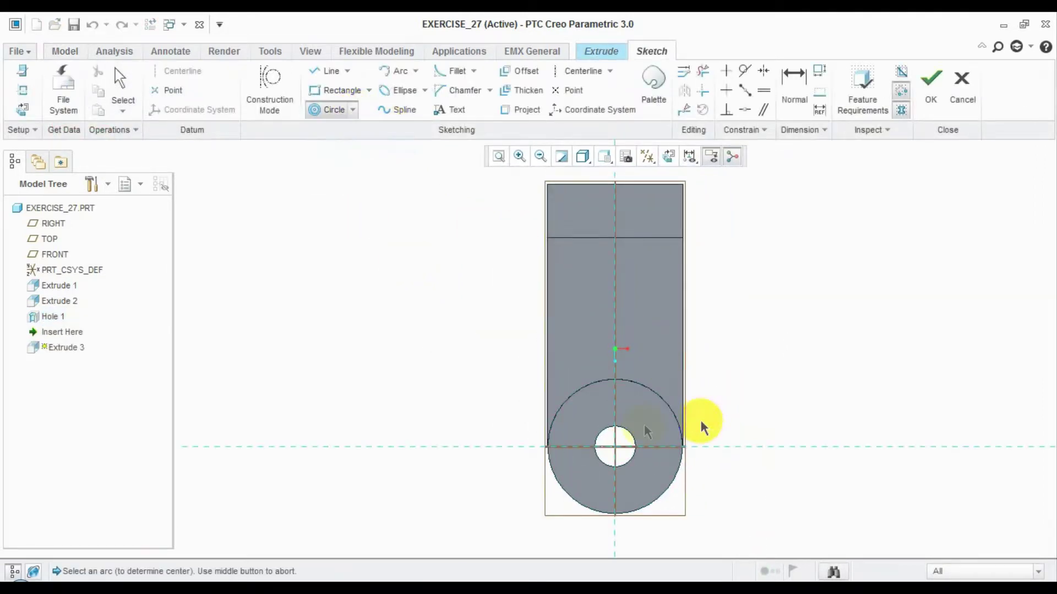
pyautogui.click(628, 439)
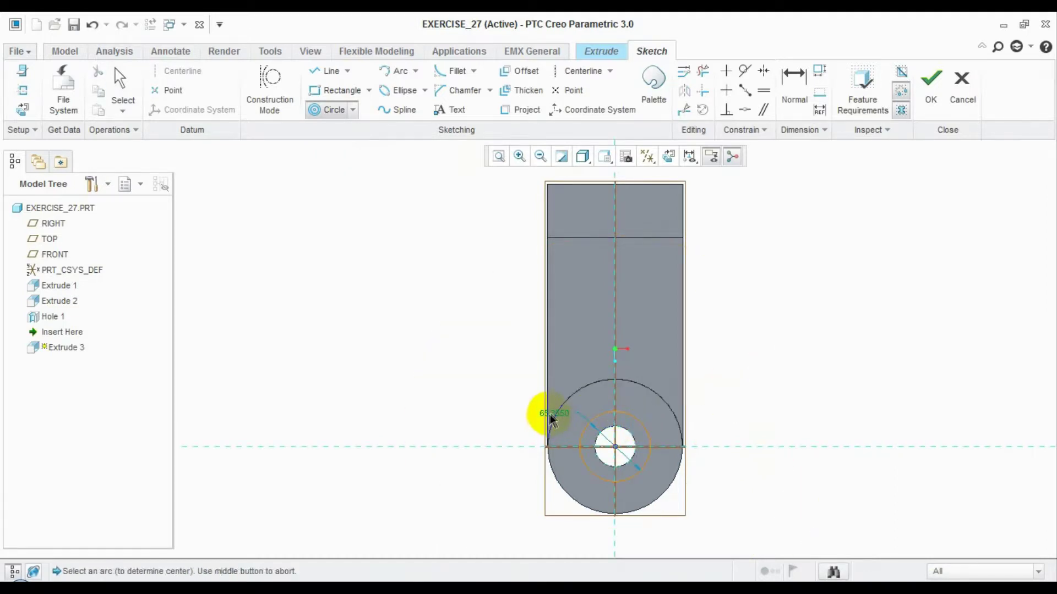
pyautogui.click(550, 417)
pyautogui.middleClick(557, 406)
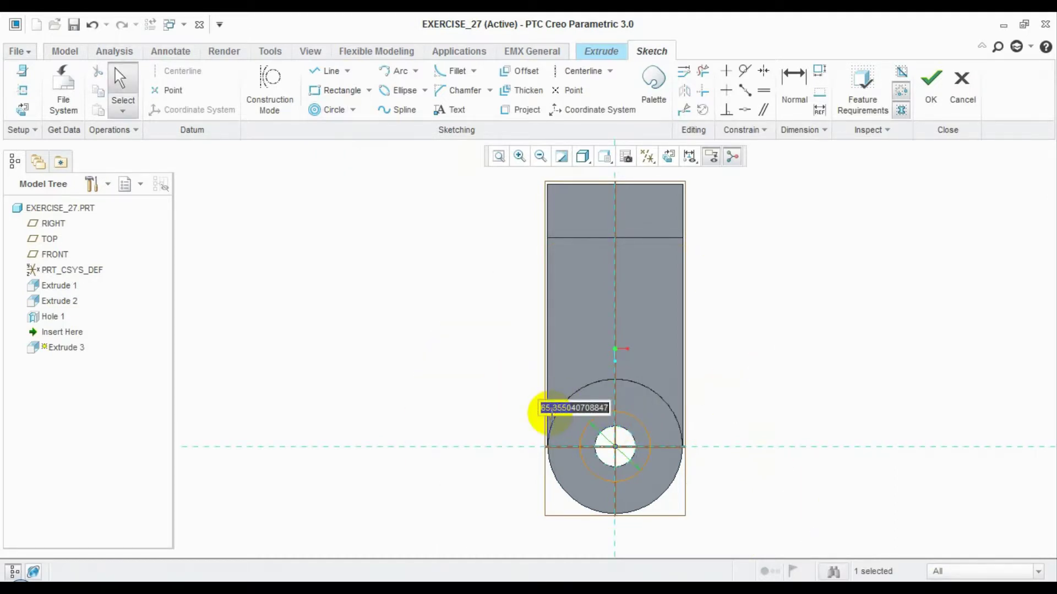
pyautogui.press('Return')
pyautogui.click(930, 85)
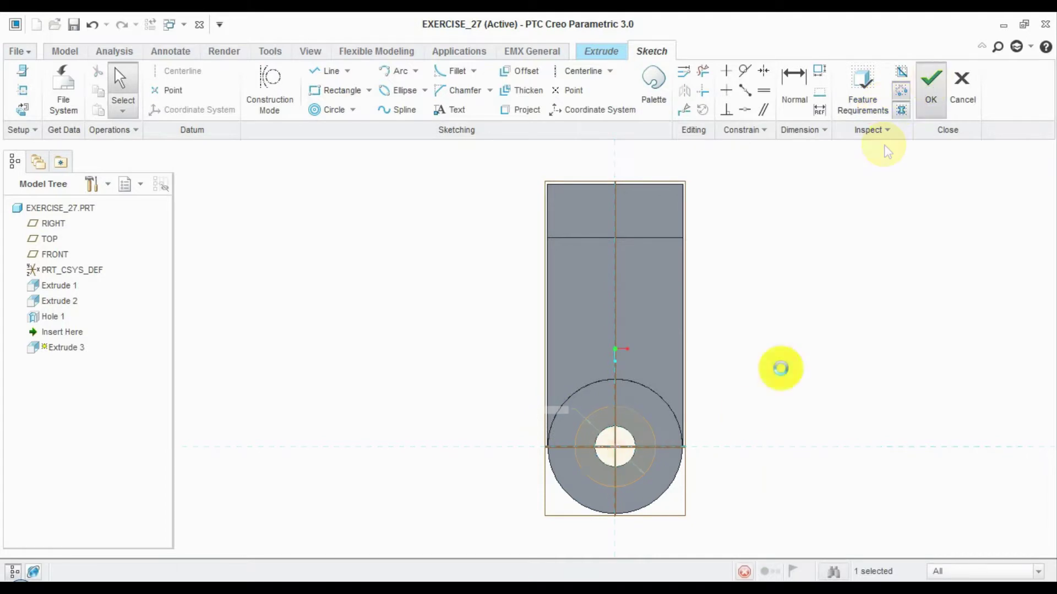
# Step: Cut the ring recess 25 deep into the boss with the direction flipped inward
pyautogui.doubleClick(118, 91)
pyautogui.write('25')
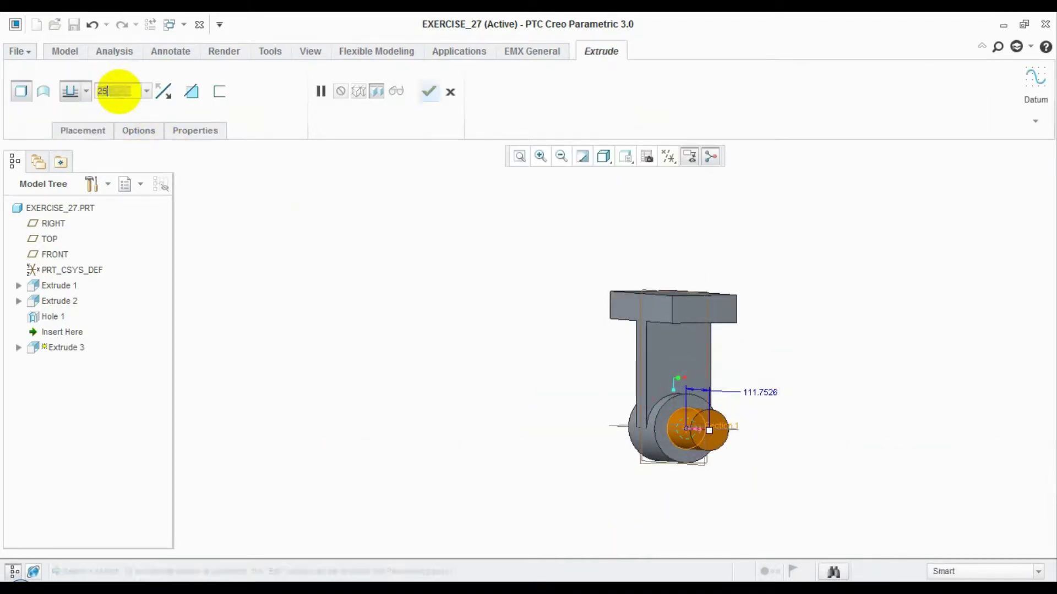
pyautogui.click(164, 98)
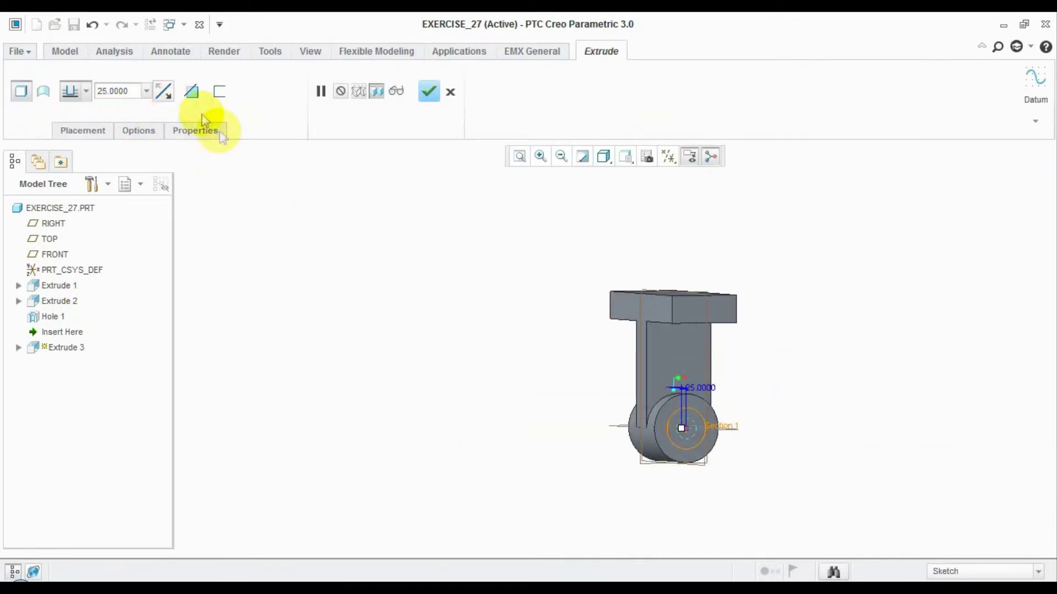
pyautogui.click(200, 89)
pyautogui.click(450, 95)
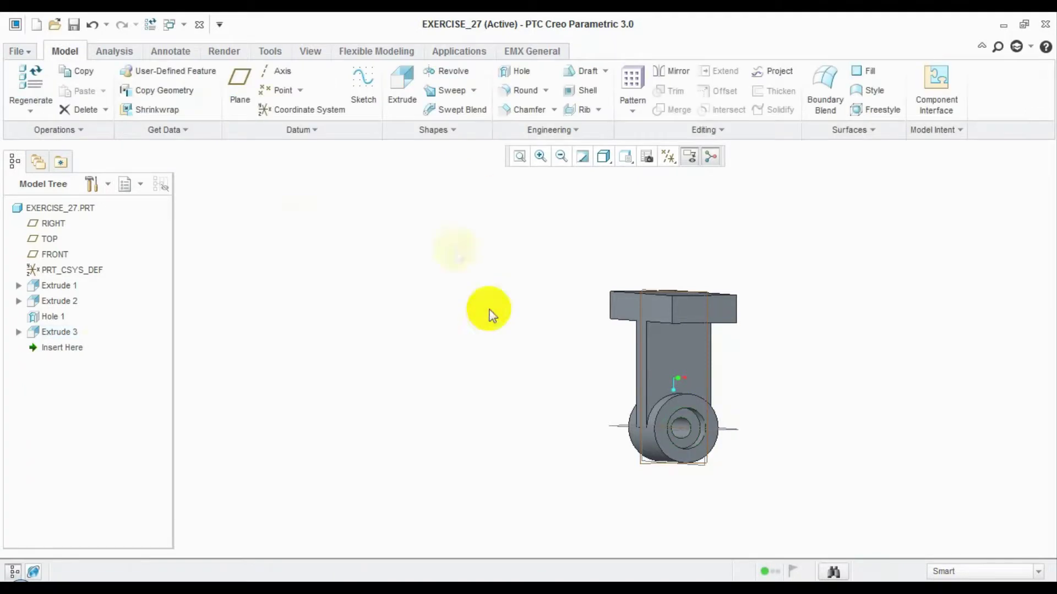
# Step: Mirror the Extrude 3 recess about the TOP plane to the cylinder's opposite end
pyautogui.click(52, 333)
pyautogui.click(671, 74)
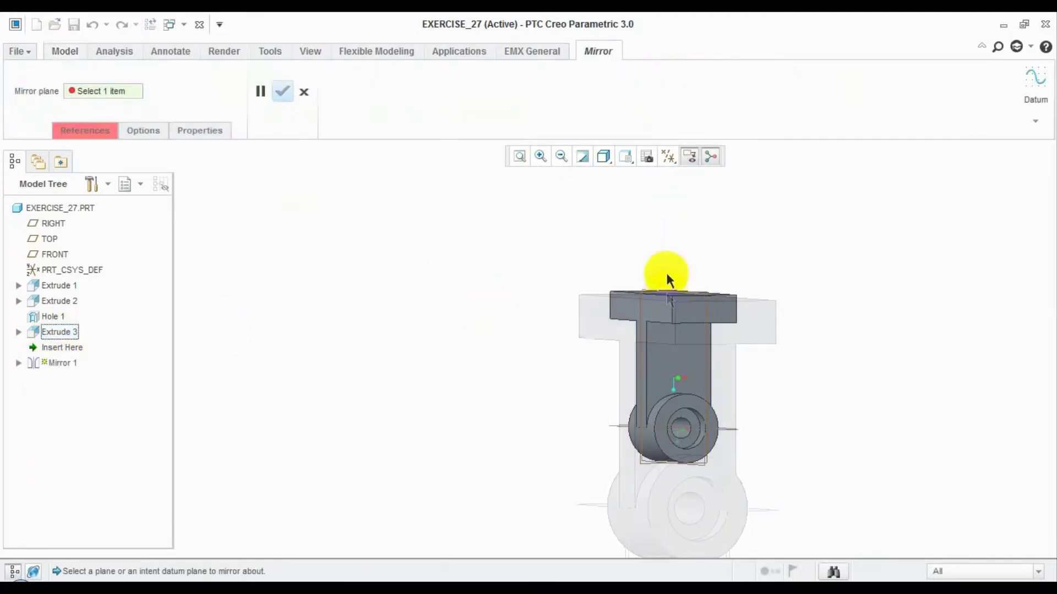
pyautogui.scroll(3, 666, 273)
pyautogui.scroll(3, 655, 319)
pyautogui.click(653, 330)
pyautogui.scroll(-2, 567, 242)
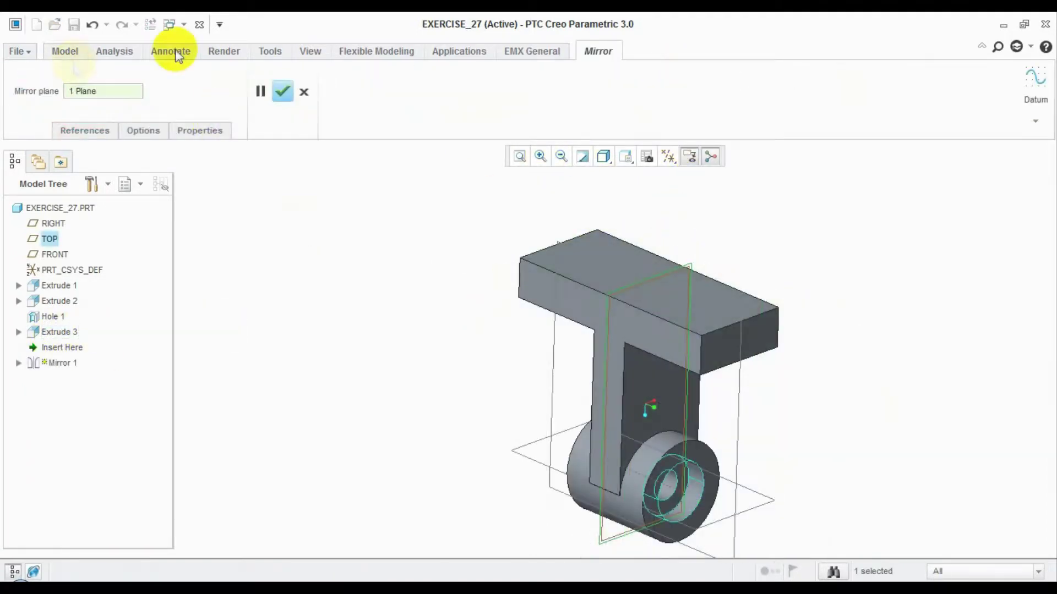
pyautogui.click(284, 93)
pyautogui.keyDown('shift'); pyautogui.moveTo(412, 237); pyautogui.dragTo(369, 223, button='middle'); pyautogui.keyUp('shift')
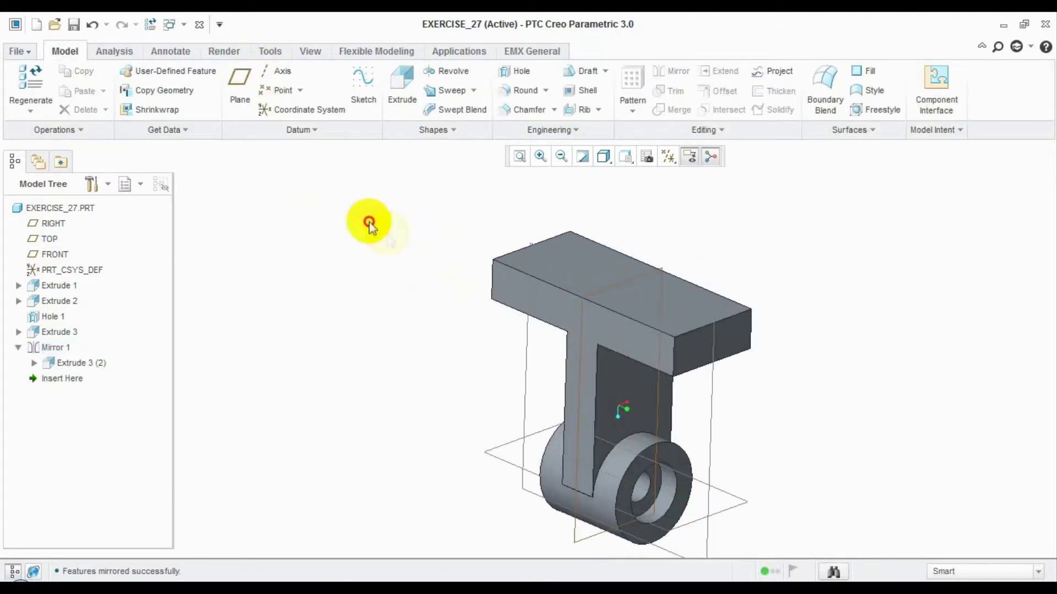
# Step: Start a fourth extrusion and reopen its sketch face-on to the top block's end face
pyautogui.click(404, 83)
pyautogui.click(707, 336)
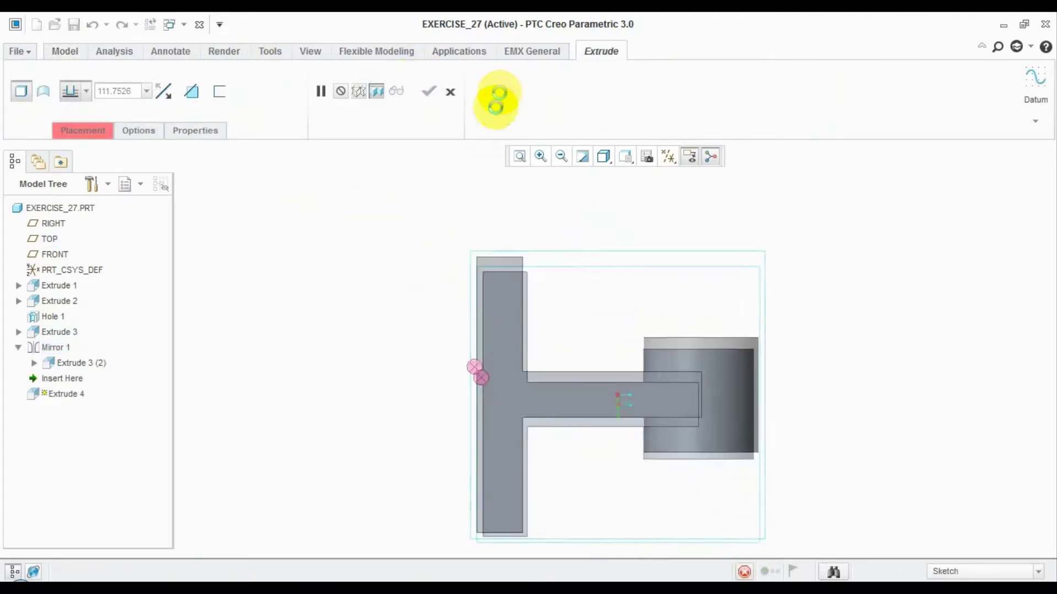
pyautogui.click(962, 88)
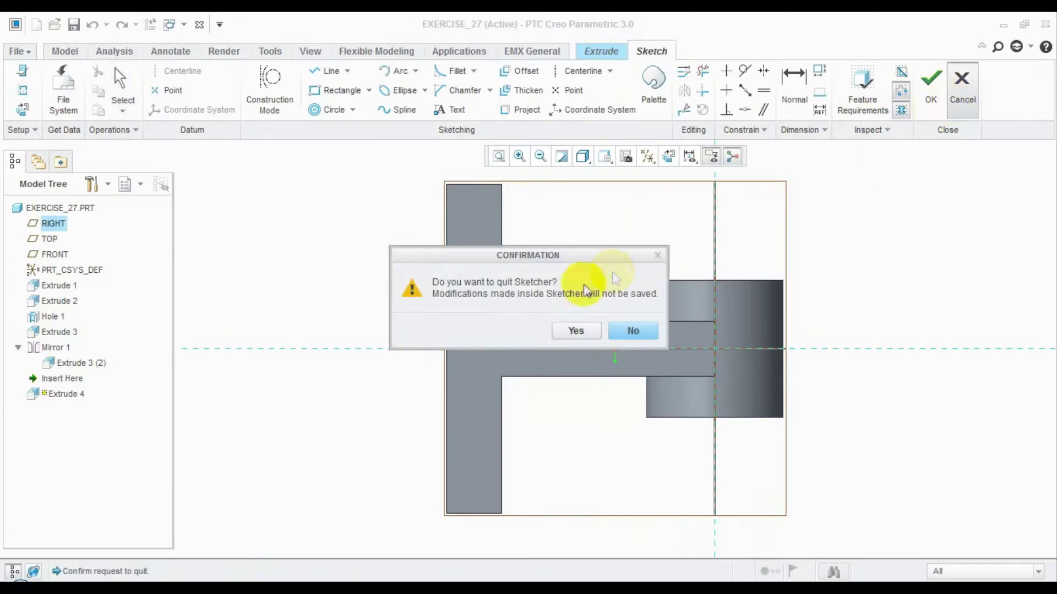
pyautogui.moveTo(584, 289); pyautogui.dragTo(613, 349, button='middle')
pyautogui.click(960, 104)
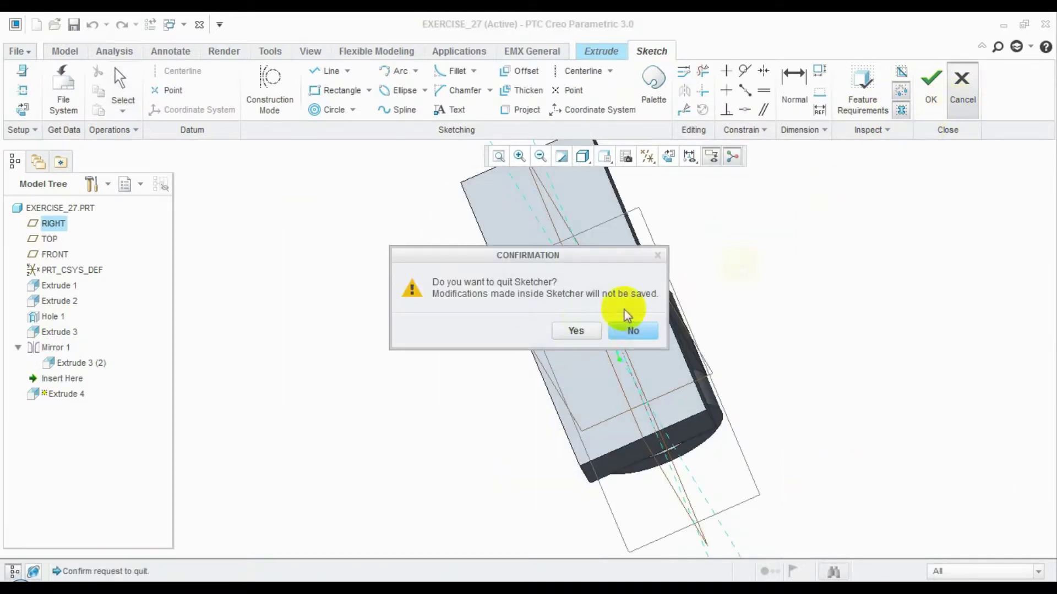
pyautogui.click(576, 330)
pyautogui.moveTo(703, 314); pyautogui.dragTo(578, 572, button='middle')
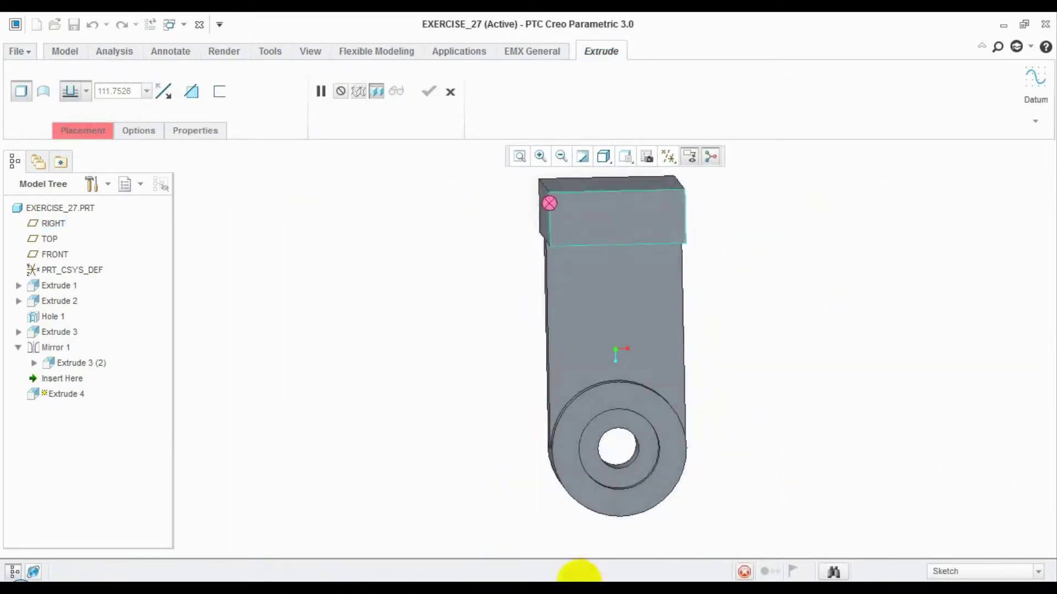
pyautogui.hotkey('alt', 'Tab')
pyautogui.hotkey('alt', 'Tab')
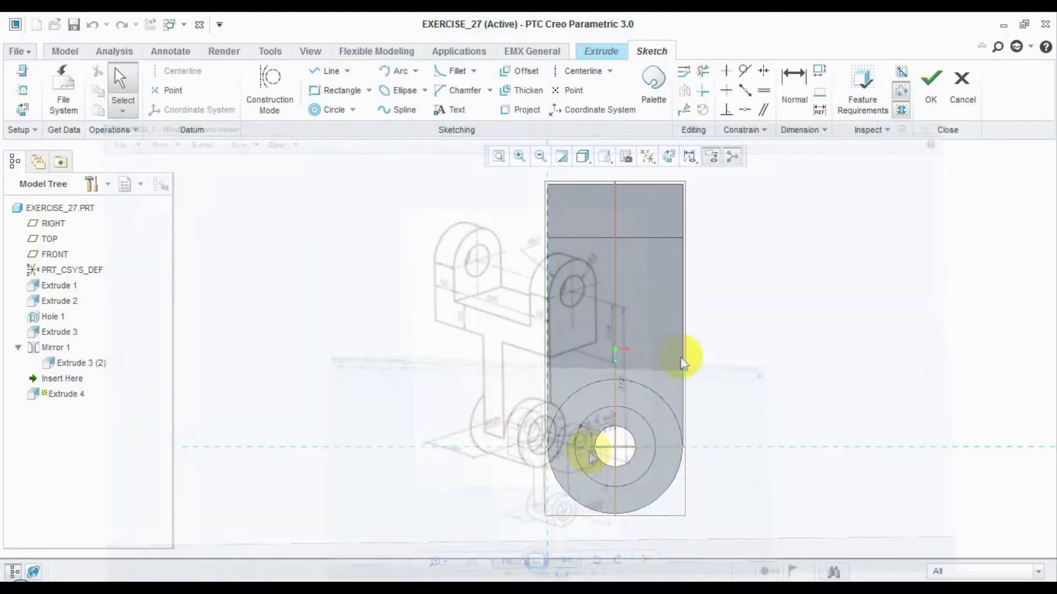
# Step: Hide datum planes and add the block's lower edge as a sketch reference
pyautogui.click(657, 164)
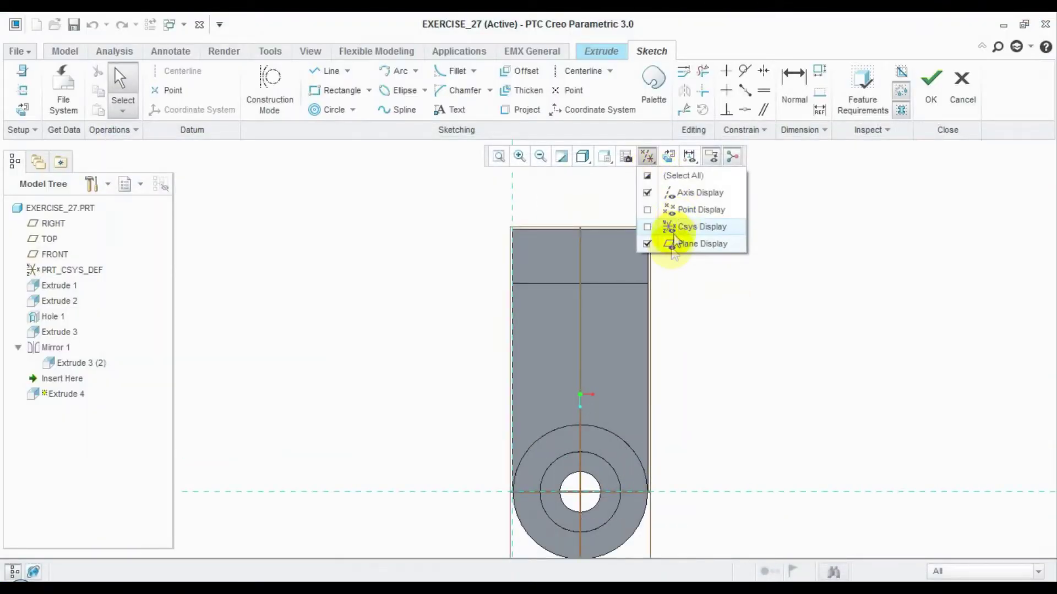
pyautogui.click(668, 243)
pyautogui.rightClick(813, 255)
pyautogui.click(857, 284)
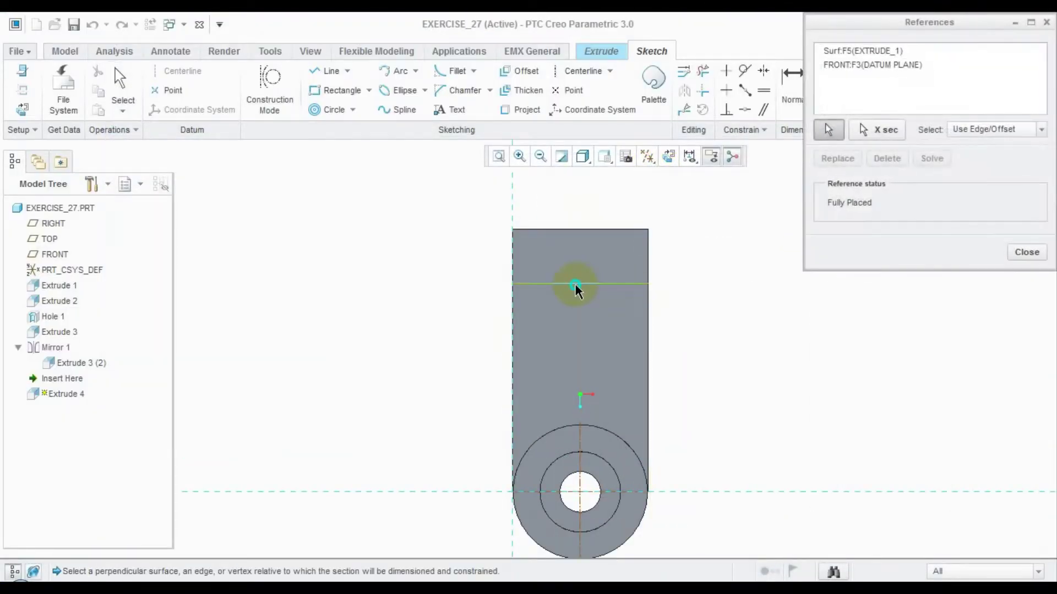
pyautogui.click(573, 284)
pyautogui.click(1027, 252)
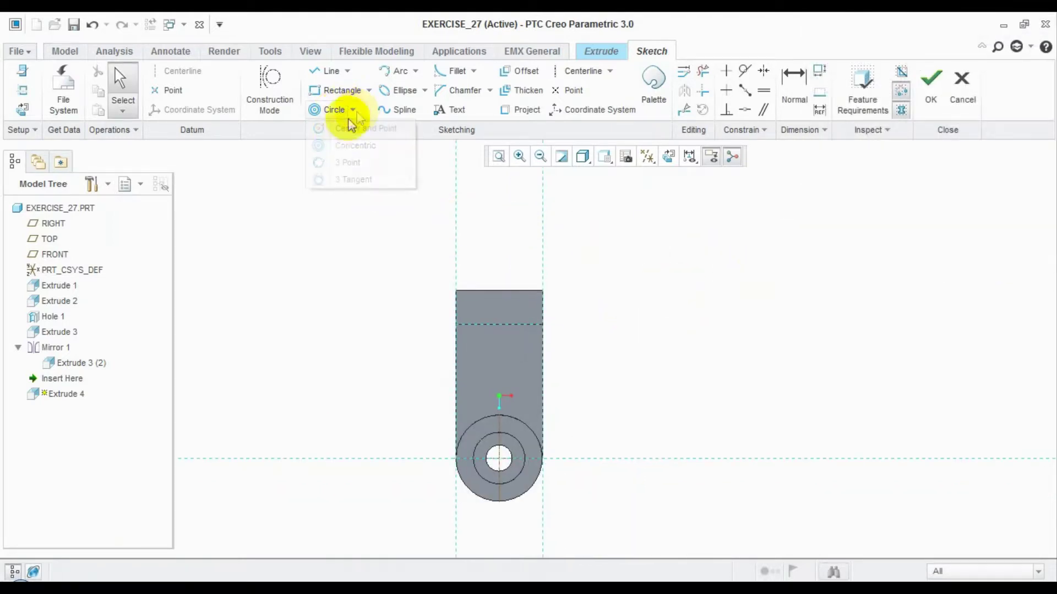
# Step: Draw a 126-diameter circle above the top block
pyautogui.click(338, 129)
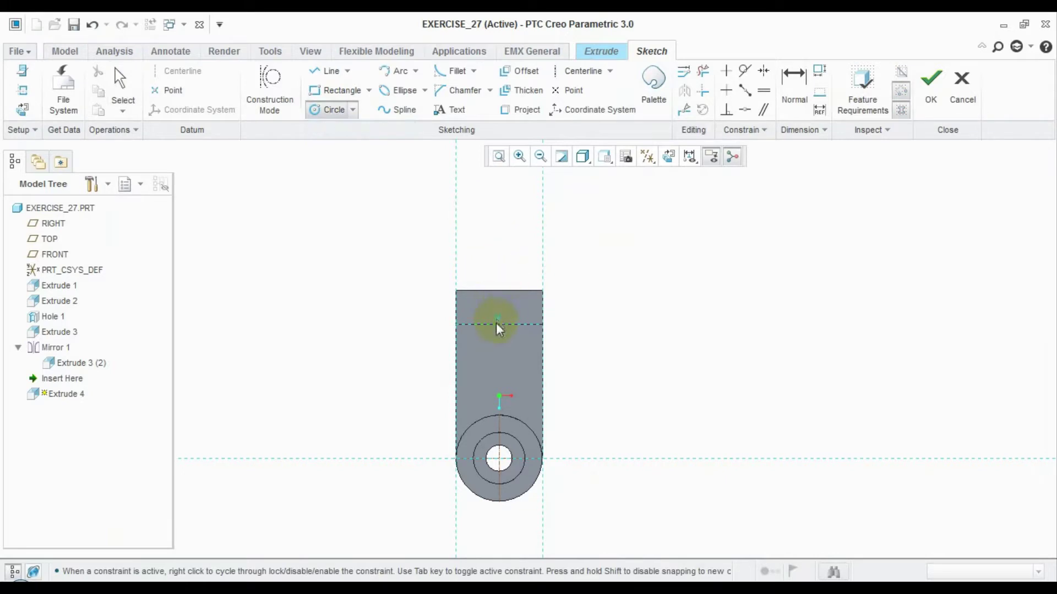
pyautogui.click(481, 208)
pyautogui.middleClick(667, 224)
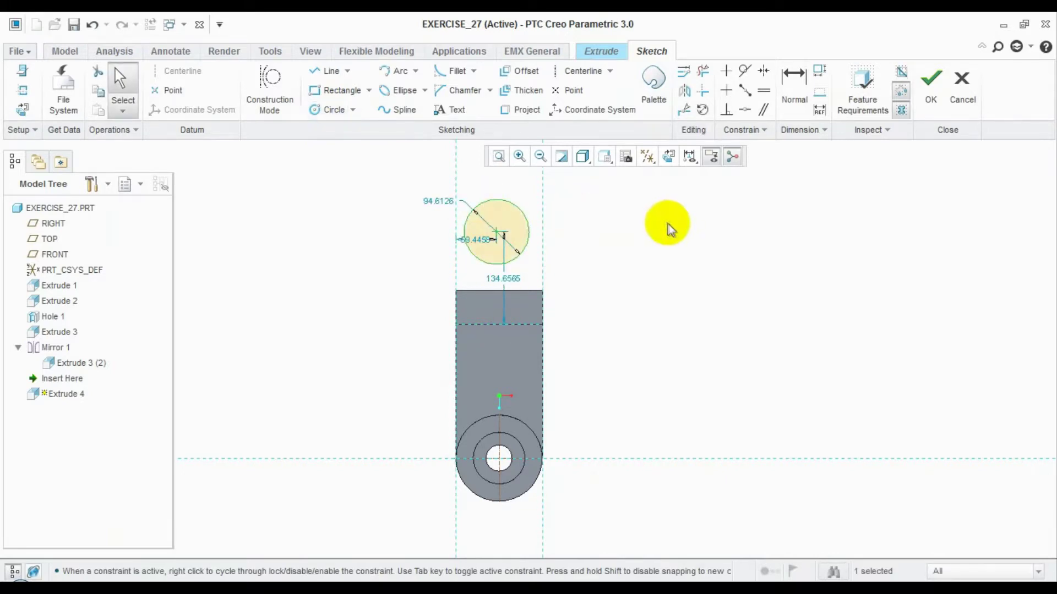
pyautogui.keyDown('shift'); pyautogui.moveTo(615, 226); pyautogui.dragTo(672, 252, button='middle'); pyautogui.keyUp('shift')
pyautogui.write('63*2')
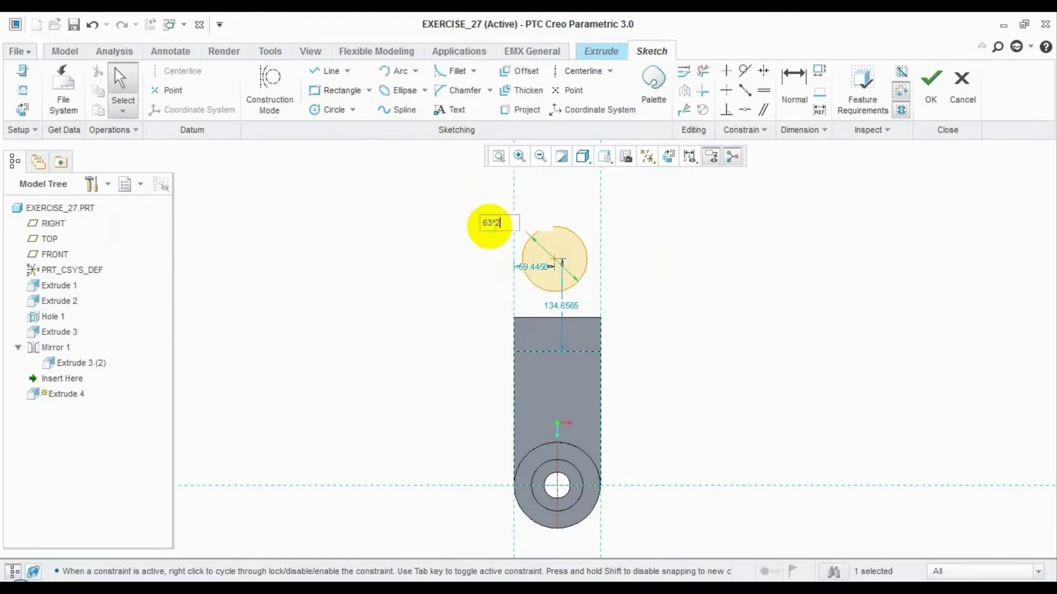
pyautogui.press('Return')
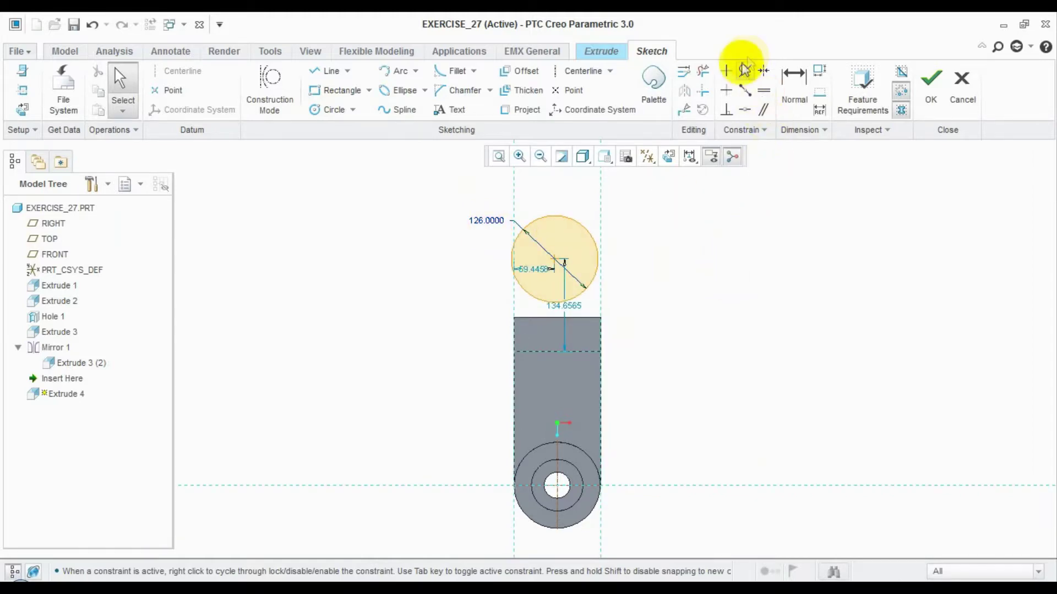
pyautogui.click(744, 70)
pyautogui.scroll(-2, 562, 263)
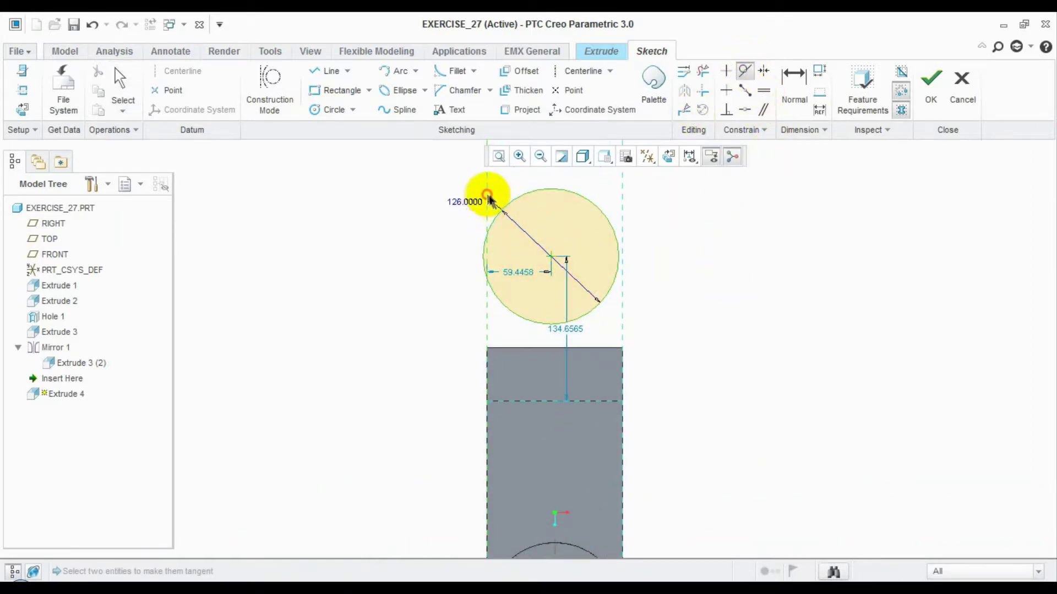
# Step: Draw the left and right vertical side lines up from the block's corners
pyautogui.click(331, 71)
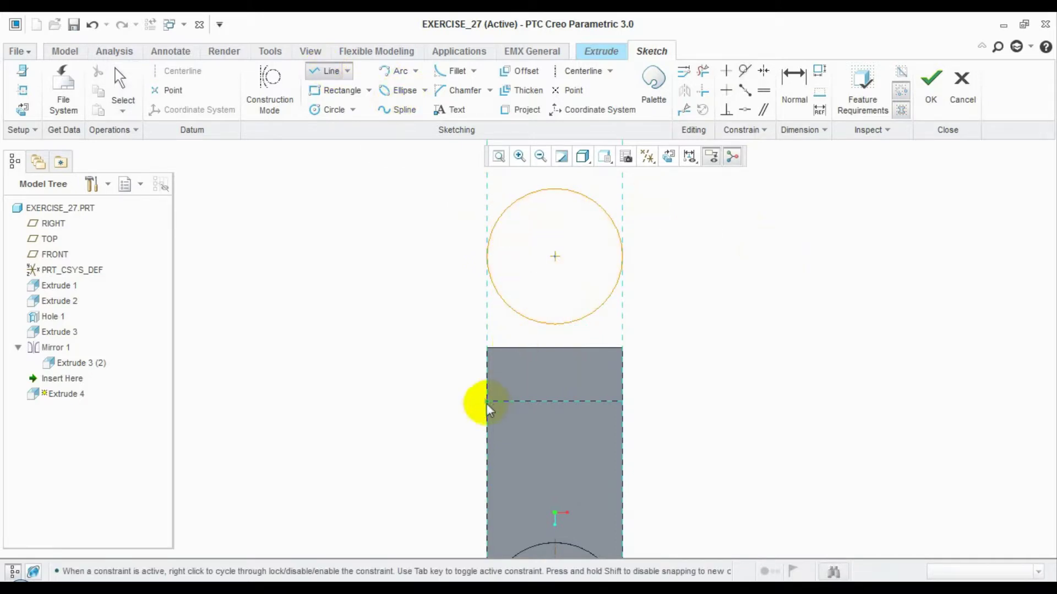
pyautogui.click(491, 383)
pyautogui.click(491, 193)
pyautogui.middleClick(554, 193)
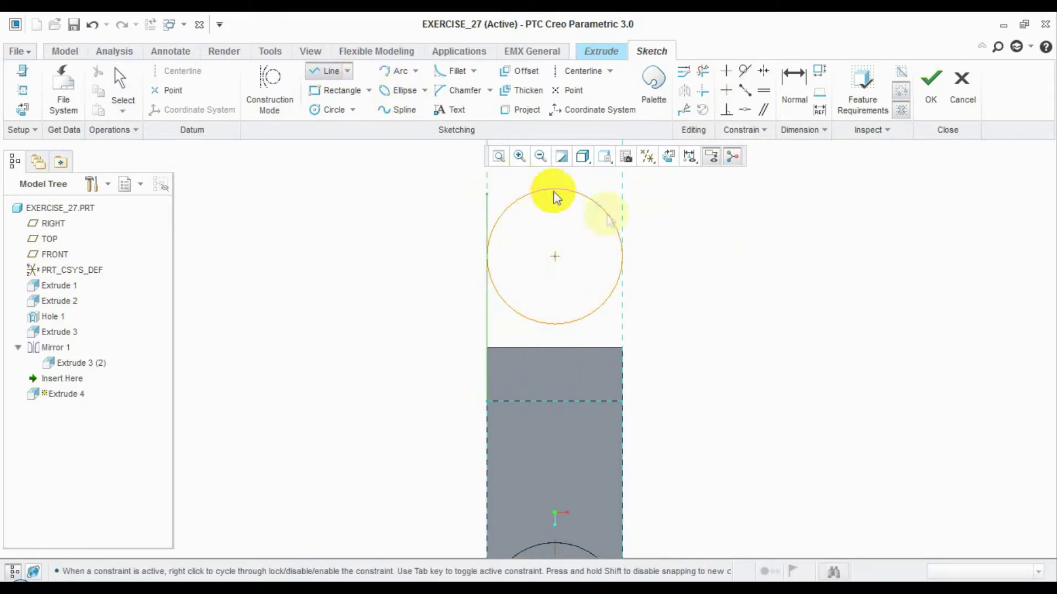
pyautogui.click(621, 401)
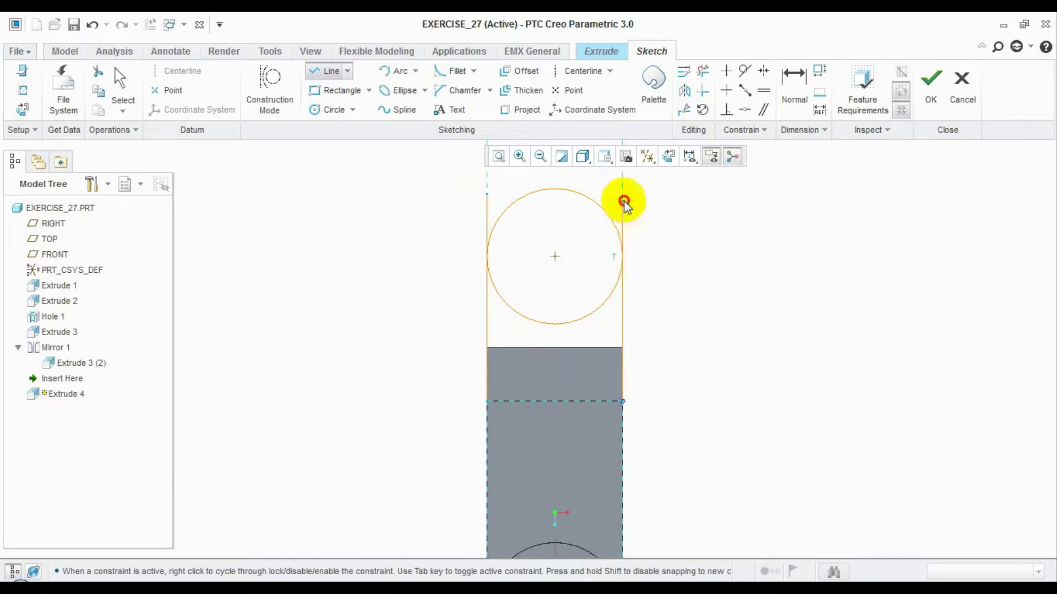
pyautogui.click(622, 200)
pyautogui.middleClick(700, 247)
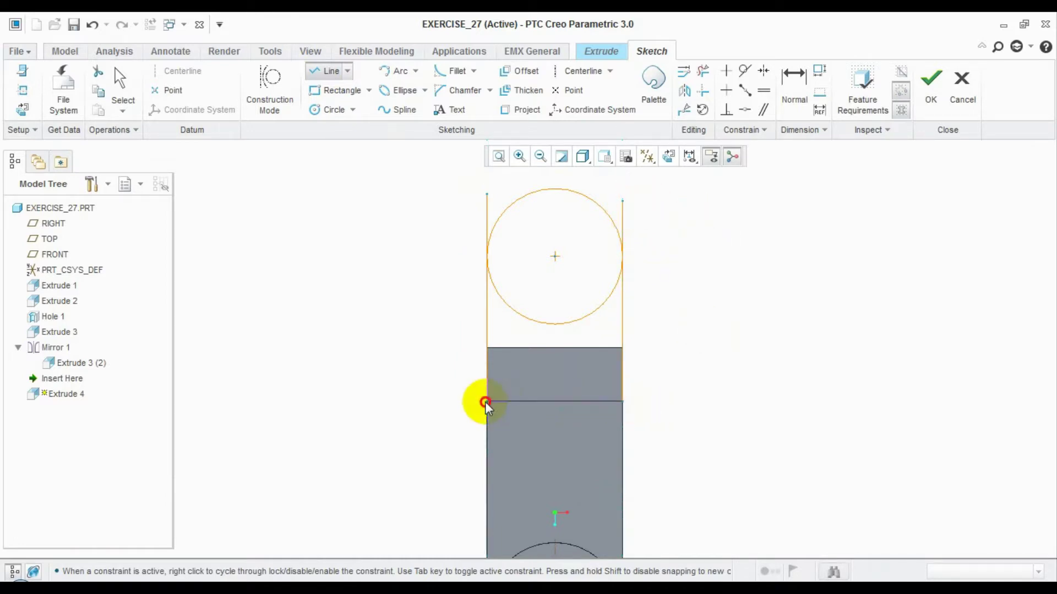
pyautogui.middleClick(764, 313)
# Step: Trim the circle's lower half and excess line, dimension the arch centre height, and finish
pyautogui.click(703, 71)
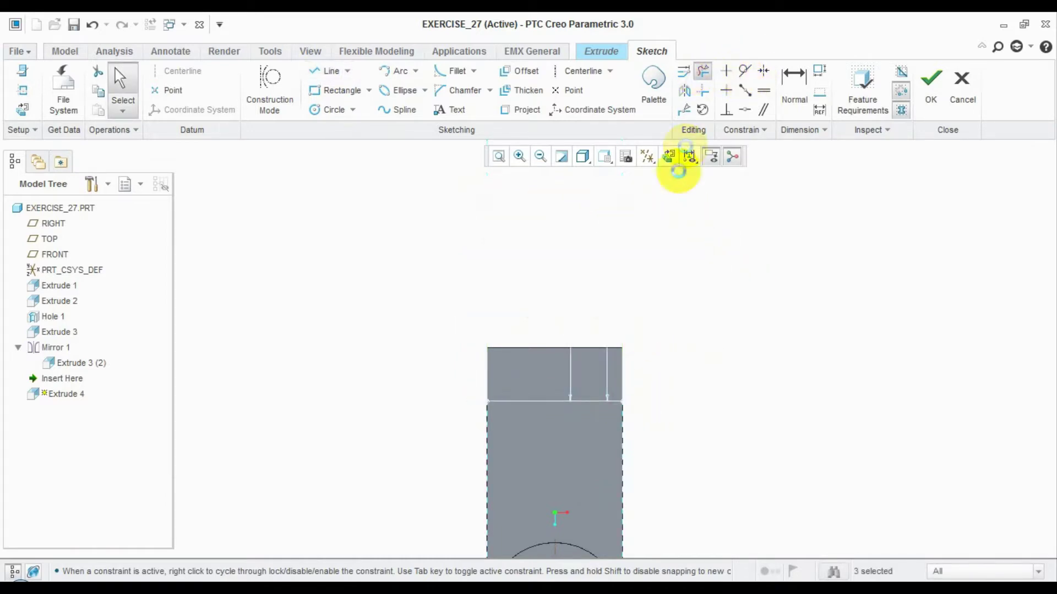
pyautogui.scroll(-3, 631, 223)
pyautogui.click(599, 222)
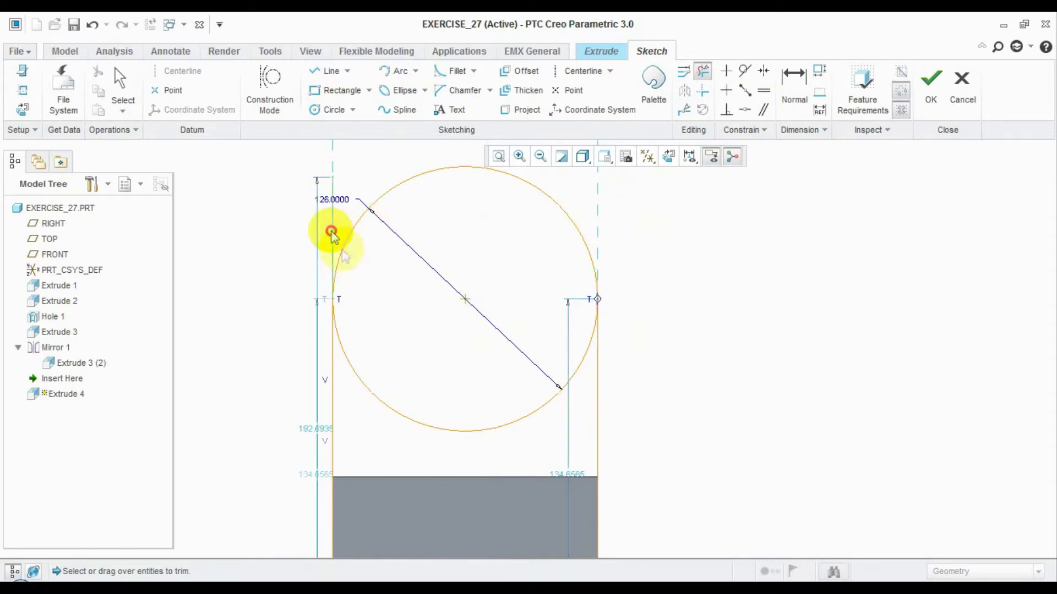
pyautogui.click(414, 435)
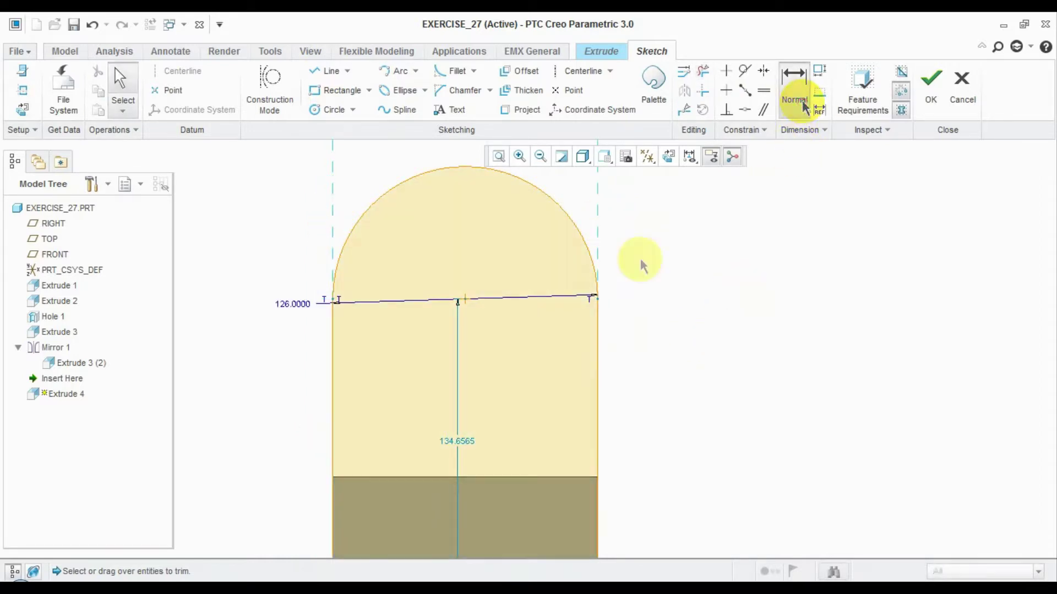
pyautogui.scroll(1, 570, 303)
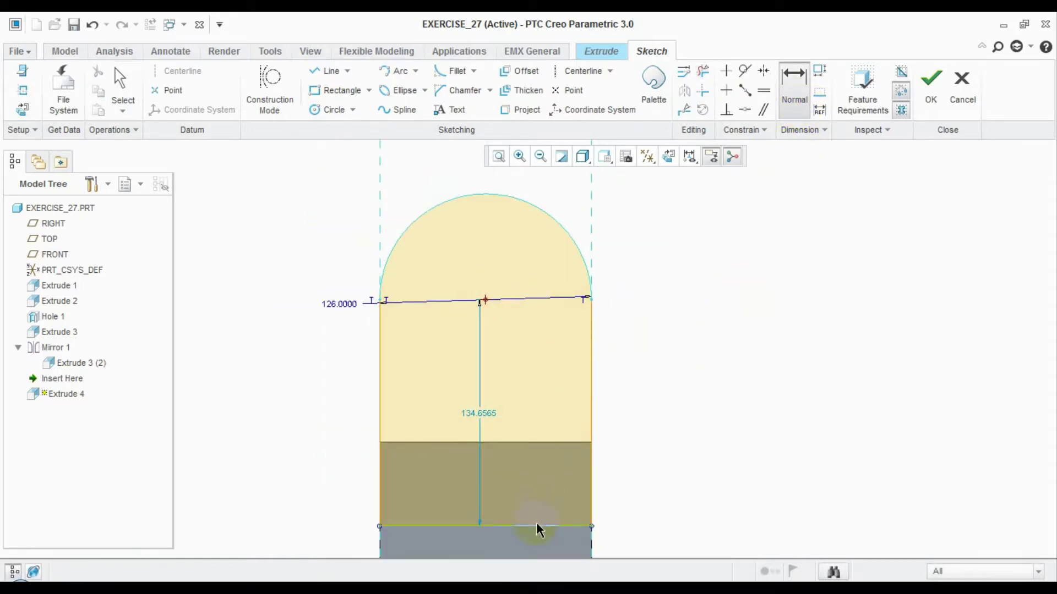
pyautogui.middleClick(710, 349)
pyautogui.write('0')
pyautogui.press('Return')
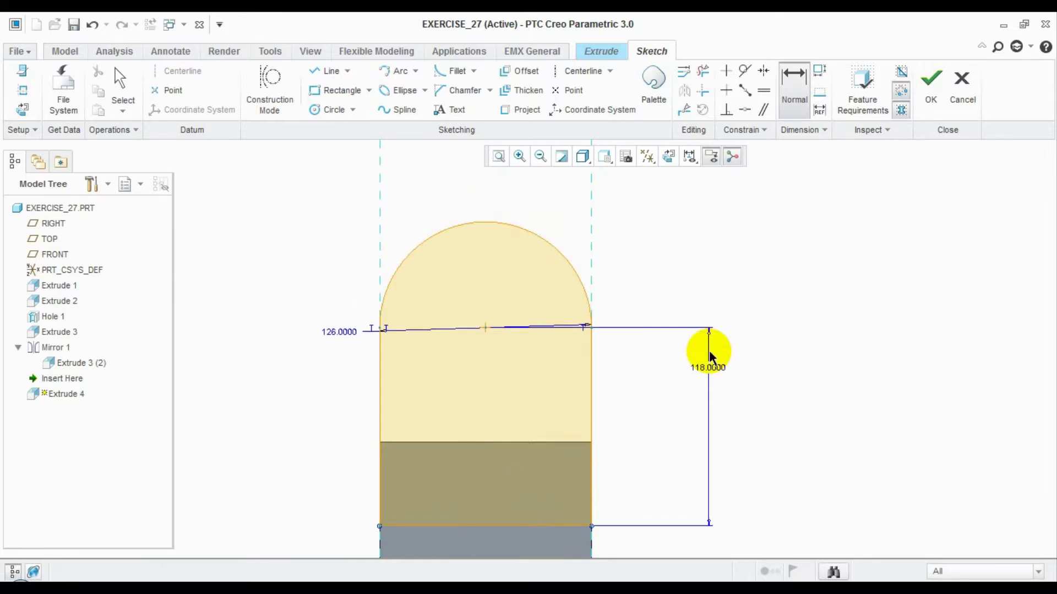
pyautogui.click(930, 88)
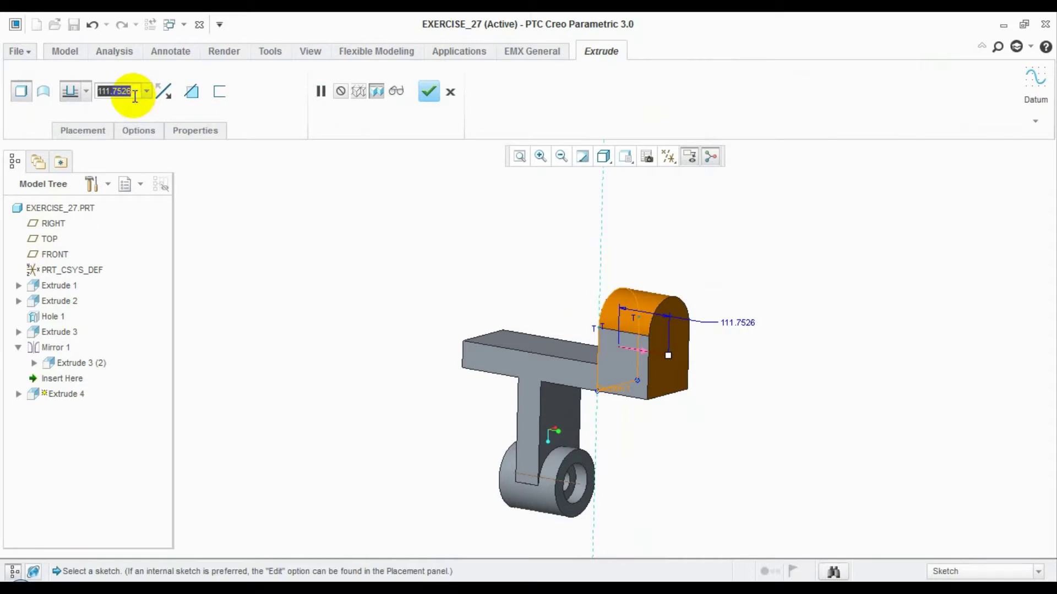
# Step: Extrude the arch-topped lug 50 deep, flipped to the other side
pyautogui.write('50')
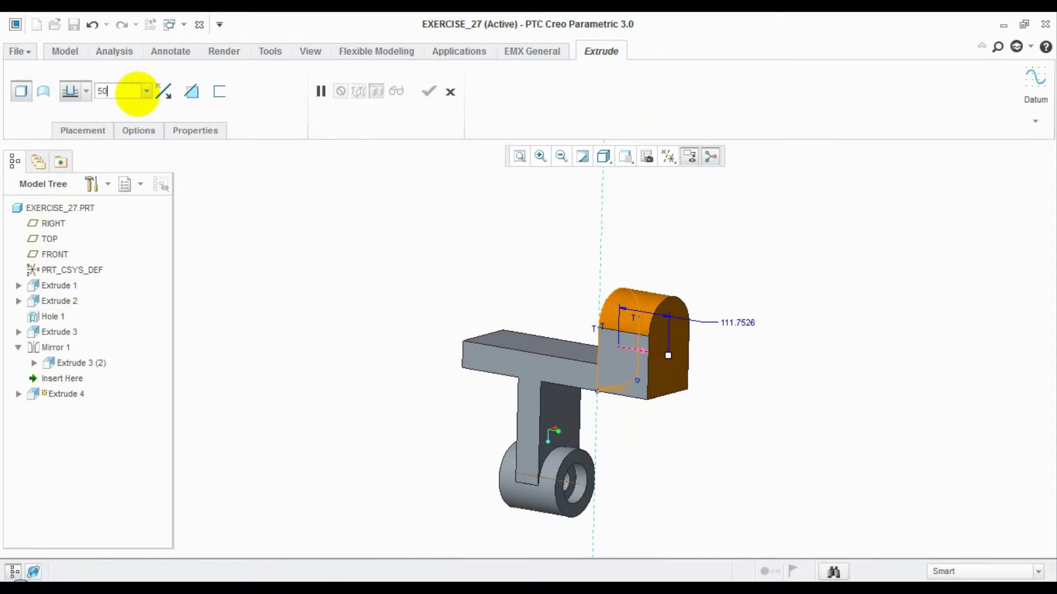
pyautogui.press('Return')
pyautogui.moveTo(633, 396); pyautogui.dragTo(668, 356, button='middle')
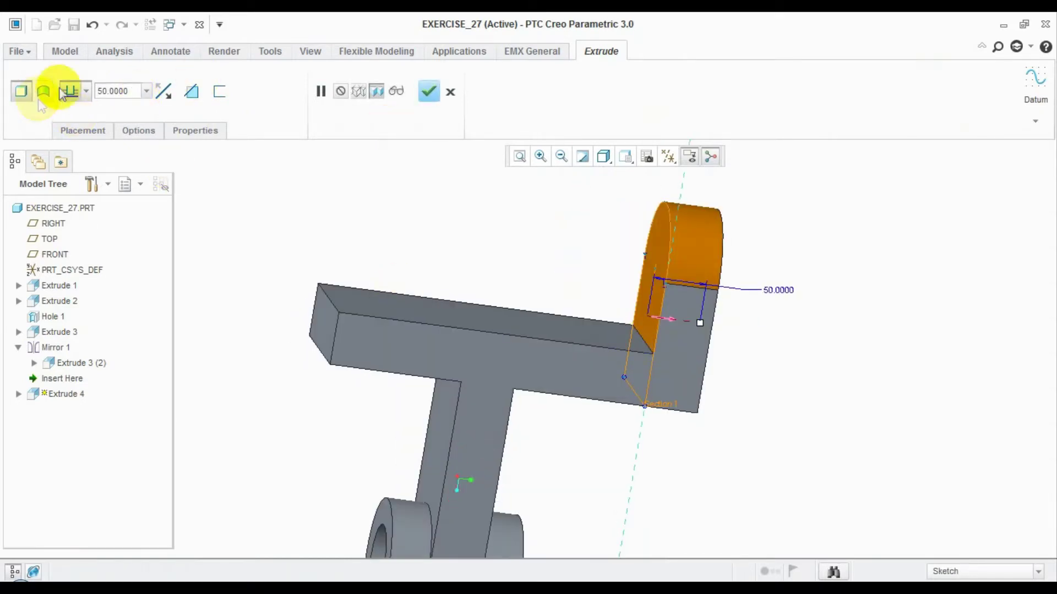
pyautogui.click(163, 91)
pyautogui.moveTo(578, 278); pyautogui.dragTo(462, 142, button='middle')
pyautogui.click(429, 91)
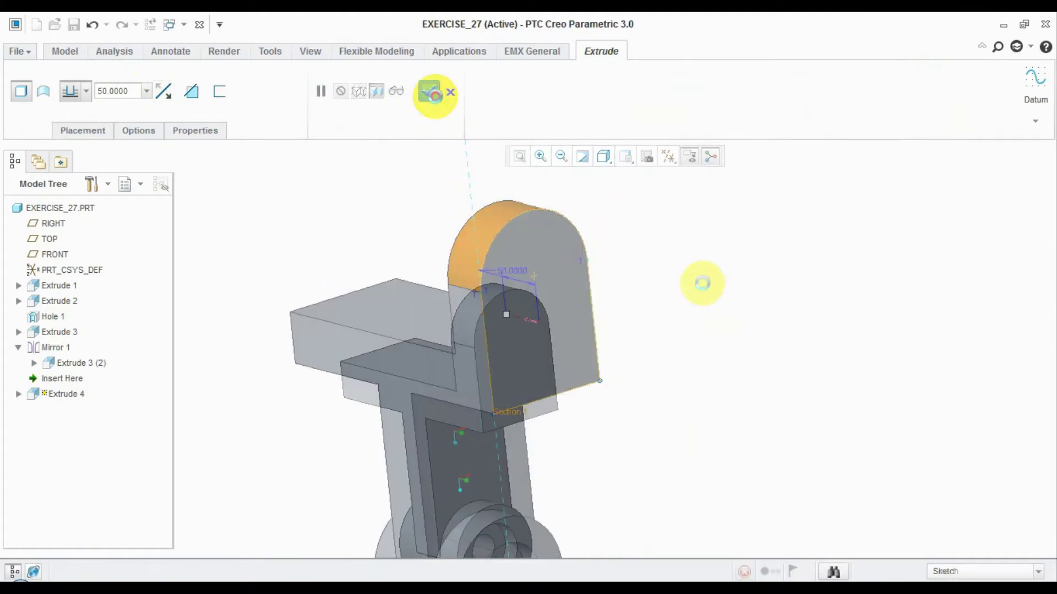
# Step: Start a hole feature placed on the lug's face
pyautogui.click(515, 77)
pyautogui.scroll(2, 547, 303)
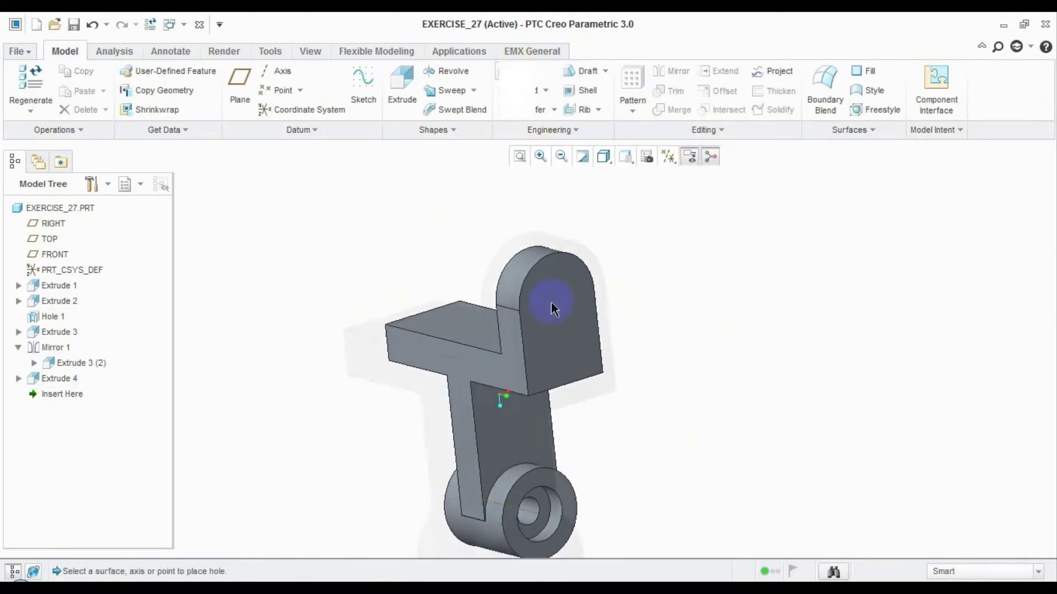
pyautogui.scroll(2, 594, 248)
pyautogui.click(566, 283)
pyautogui.scroll(2, 588, 289)
pyautogui.scroll(2, 566, 292)
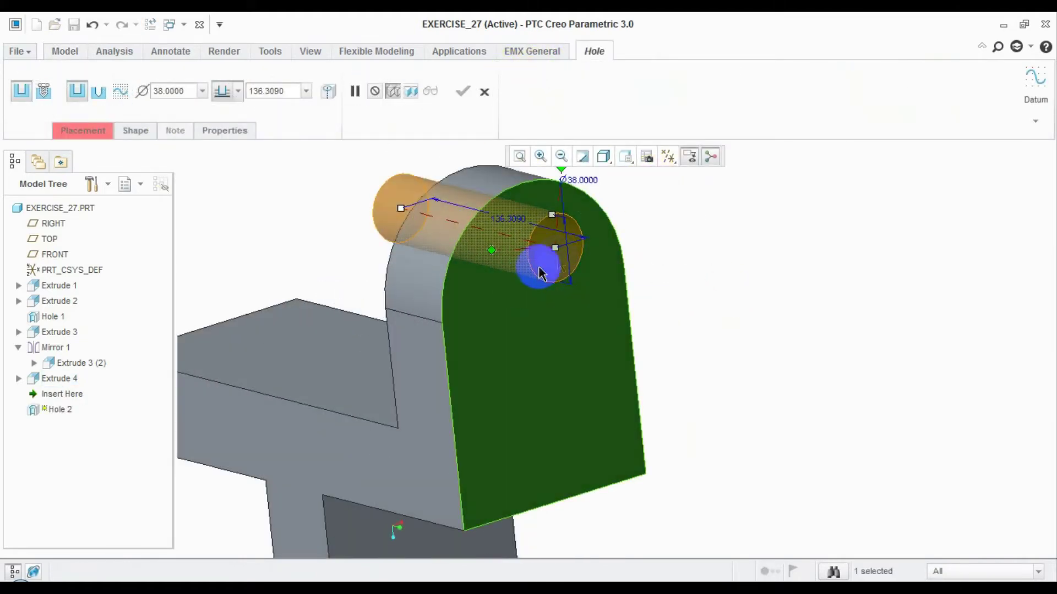
# Step: Create datum axis A_5 through the lug's curved top surface
pyautogui.click(1035, 121)
pyautogui.click(1003, 169)
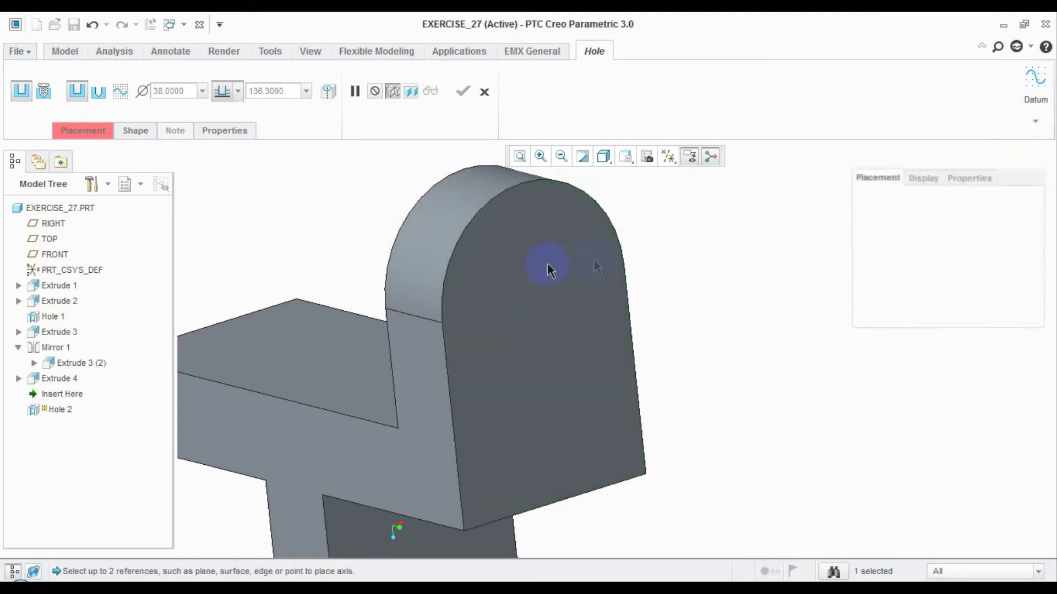
pyautogui.click(440, 232)
pyautogui.click(973, 363)
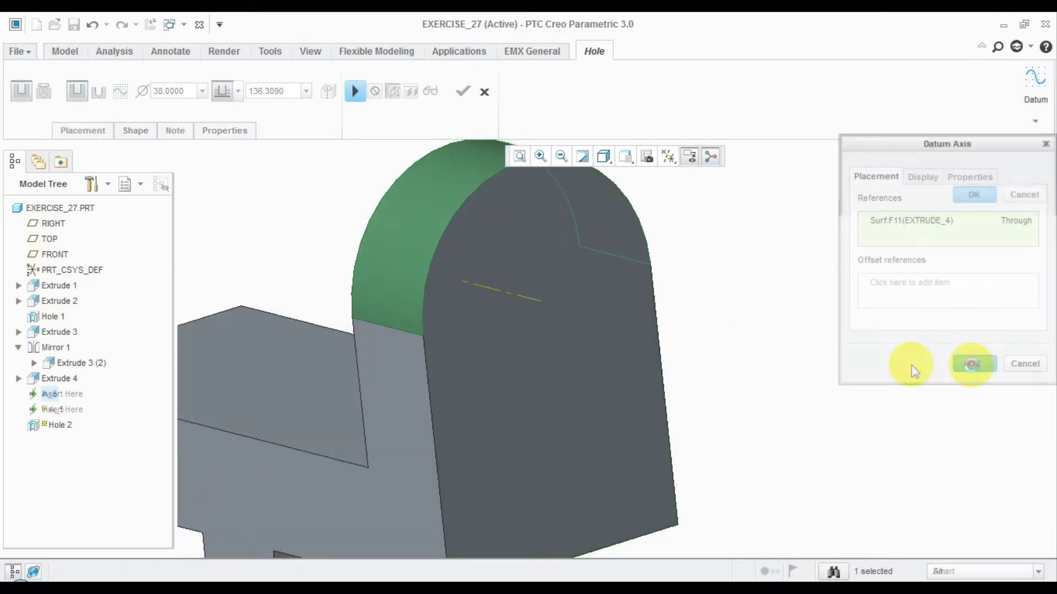
pyautogui.click(560, 159)
# Step: Centre the hole on axis A_5 with diameter 63, cutting Through All
pyautogui.click(355, 91)
pyautogui.moveTo(524, 286); pyautogui.dragTo(637, 264, button='middle')
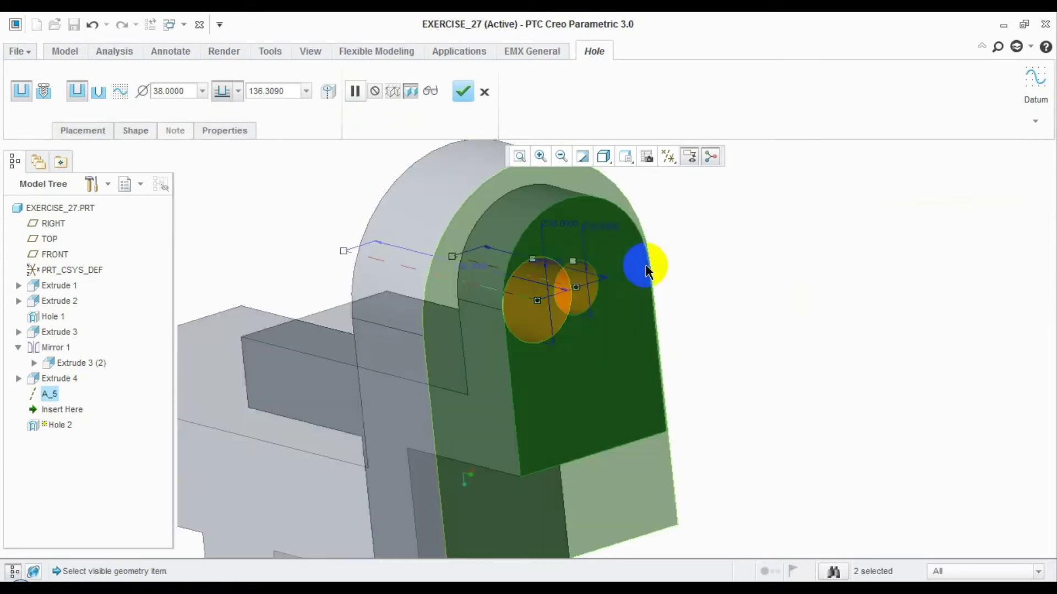
pyautogui.click(157, 94)
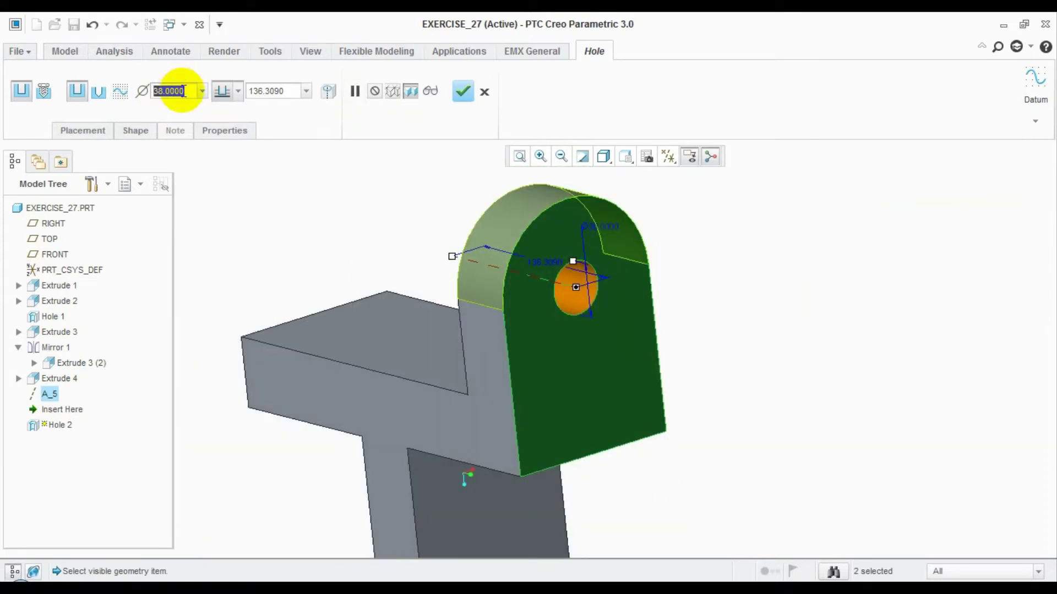
pyautogui.write('63')
pyautogui.press('Return')
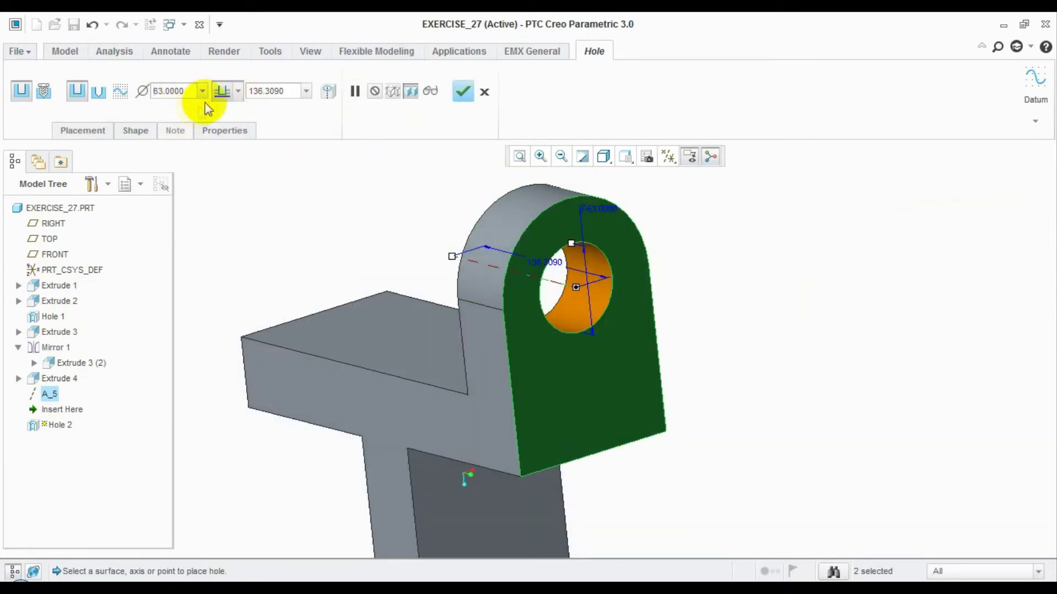
pyautogui.click(223, 136)
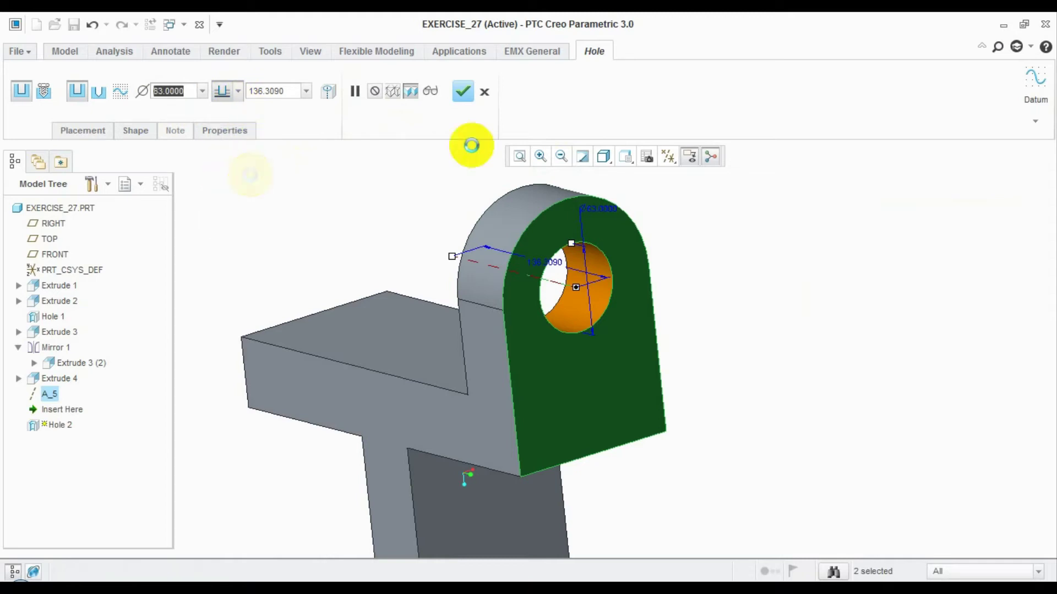
pyautogui.click(462, 91)
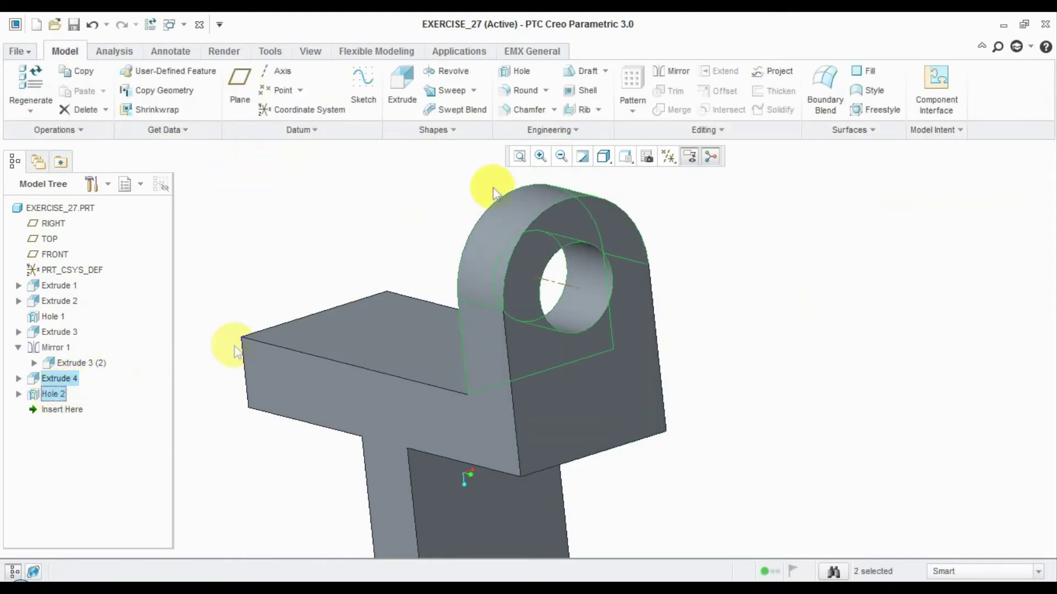
# Step: Mirror the lug and its hole across the TOP datum plane
pyautogui.click(672, 71)
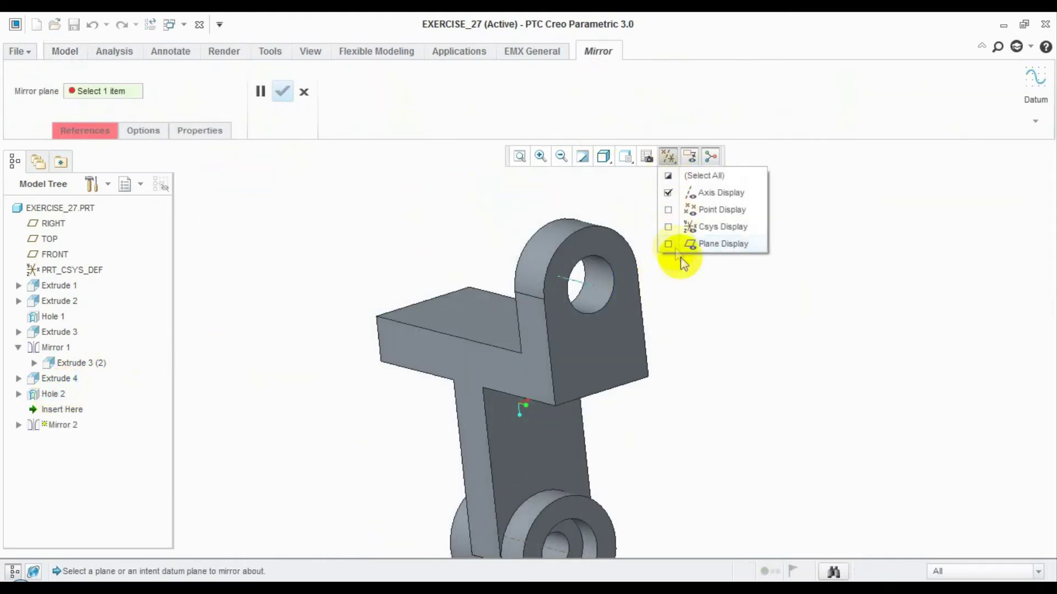
pyautogui.click(681, 247)
pyautogui.click(862, 269)
pyautogui.click(470, 212)
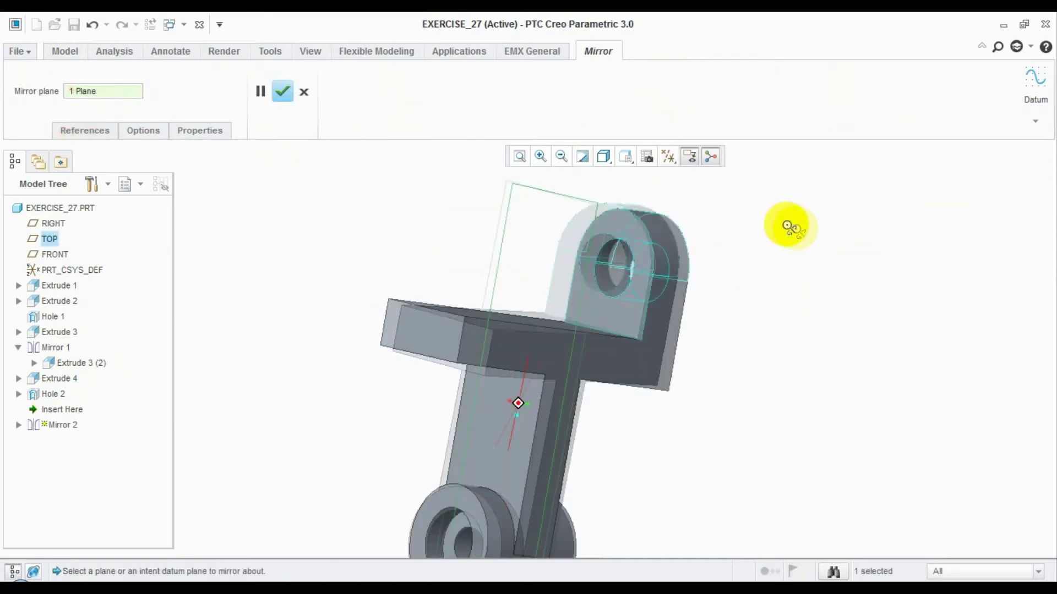
pyautogui.click(281, 91)
# Step: Hide all datum features and inspect the two-lug bracket
pyautogui.moveTo(451, 242)
pyautogui.mouseDown(button='middle')
pyautogui.moveTo(625, 249)
pyautogui.moveTo(642, 295)
pyautogui.mouseUp(button='middle')
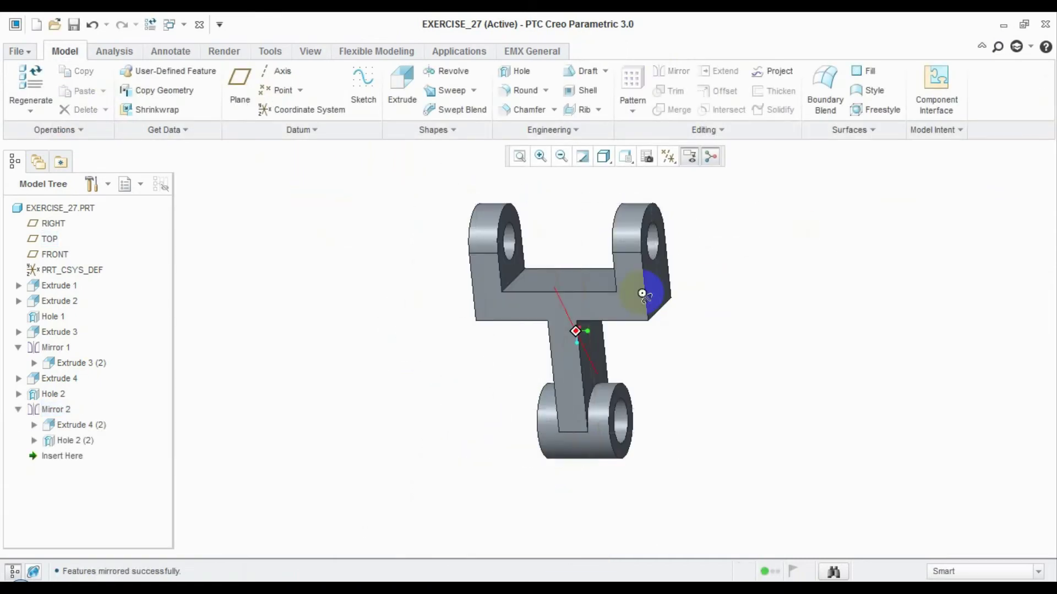
pyautogui.click(665, 177)
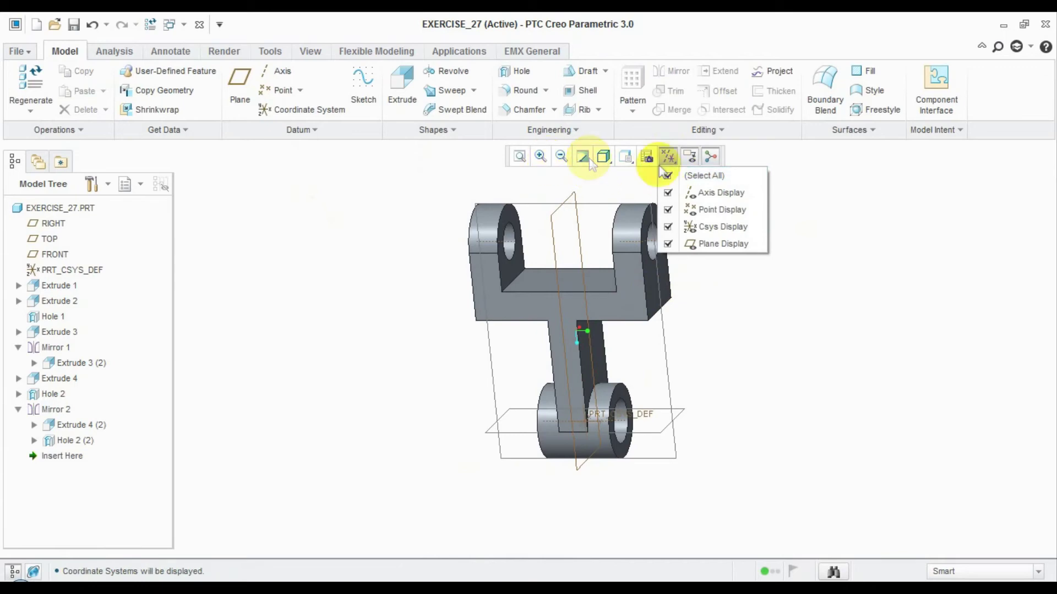
pyautogui.click(666, 175)
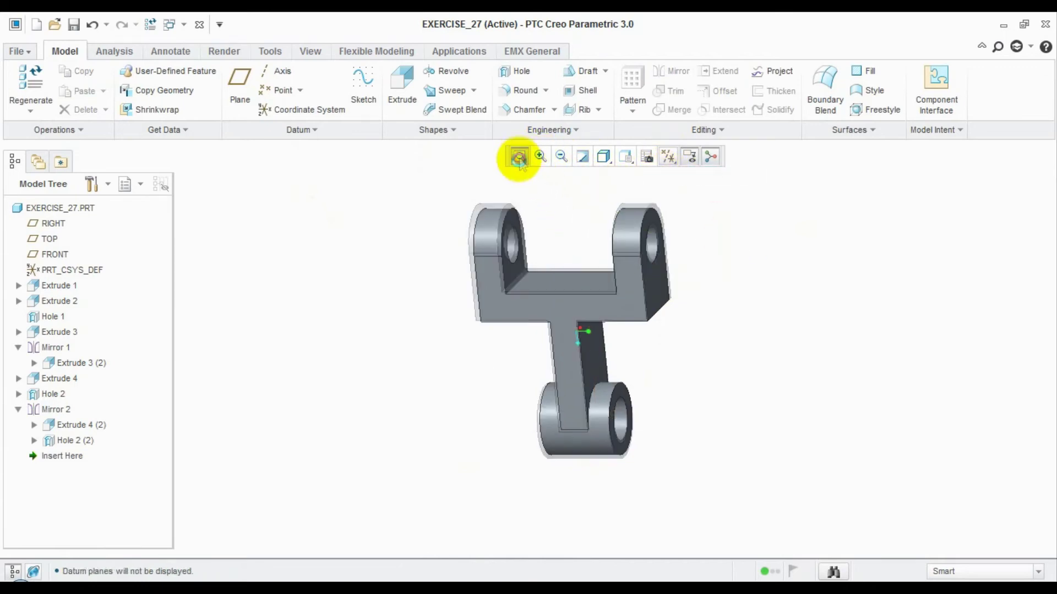
pyautogui.moveTo(605, 231); pyautogui.dragTo(727, 264, button='middle')
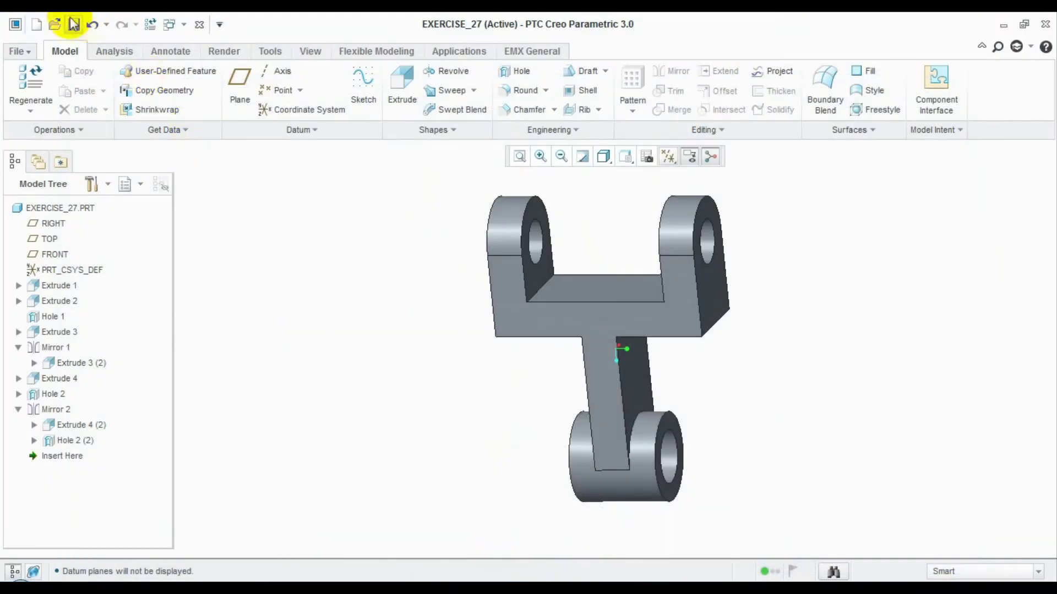
# Step: Save EXERCISE_27 and close its window
pyautogui.click(73, 24)
pyautogui.click(442, 530)
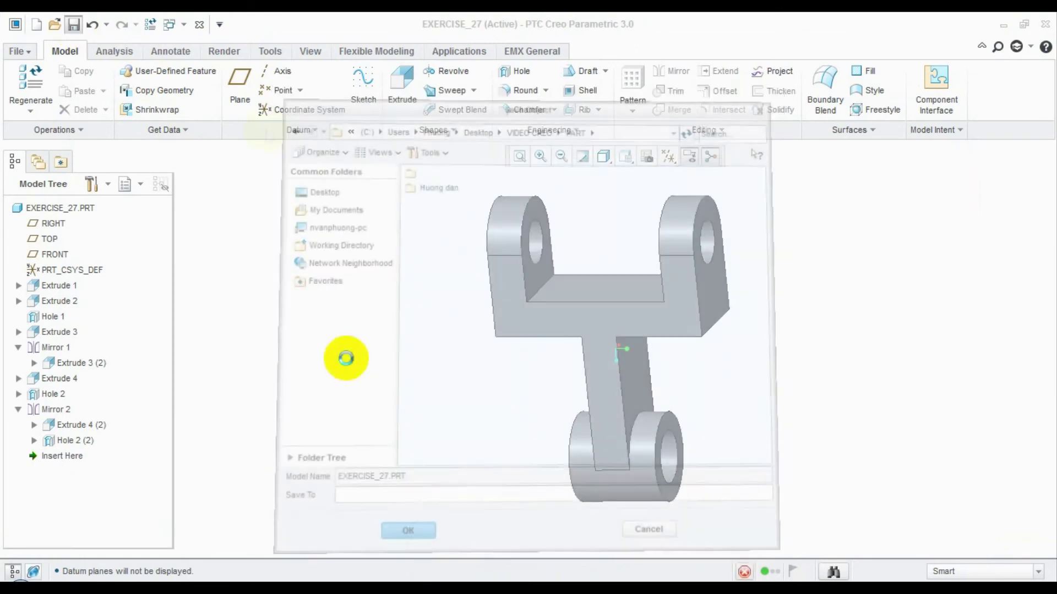
pyautogui.click(199, 24)
# Step: Erase not-displayed objects from the session and minimise Creo
pyautogui.click(196, 89)
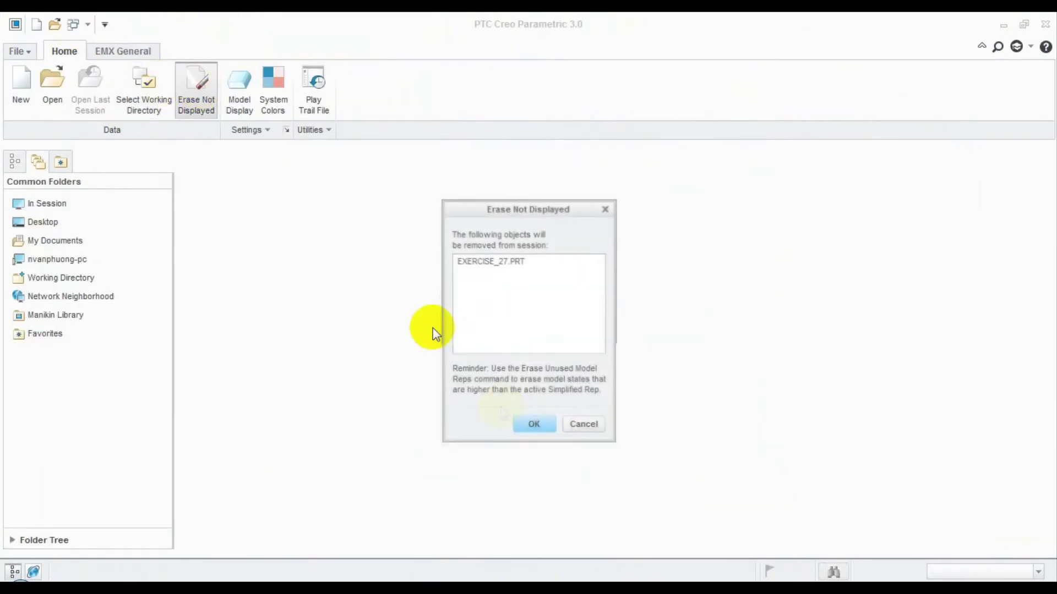
pyautogui.click(535, 425)
pyautogui.click(1006, 27)
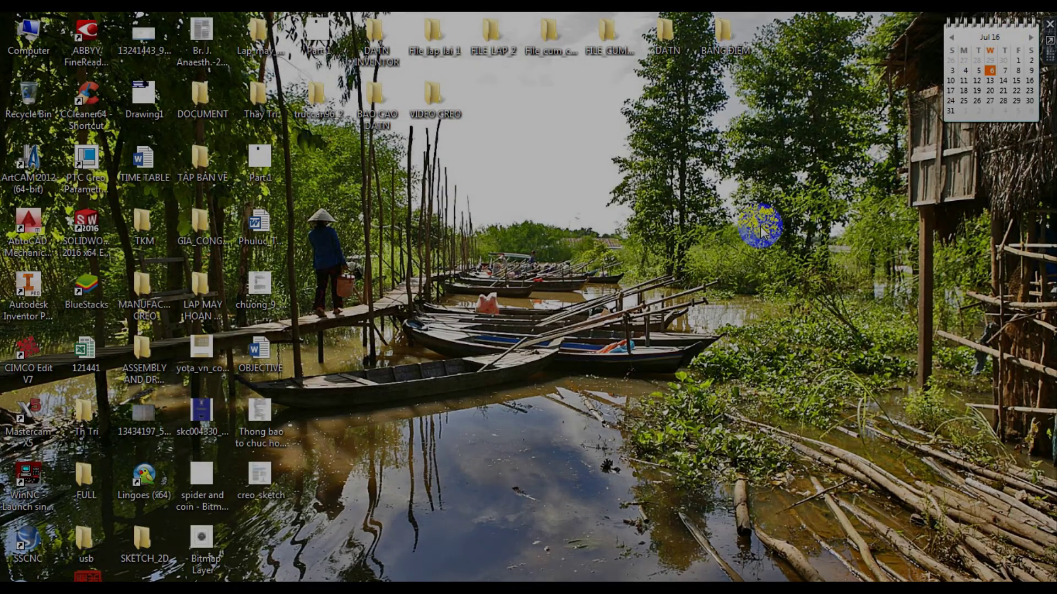